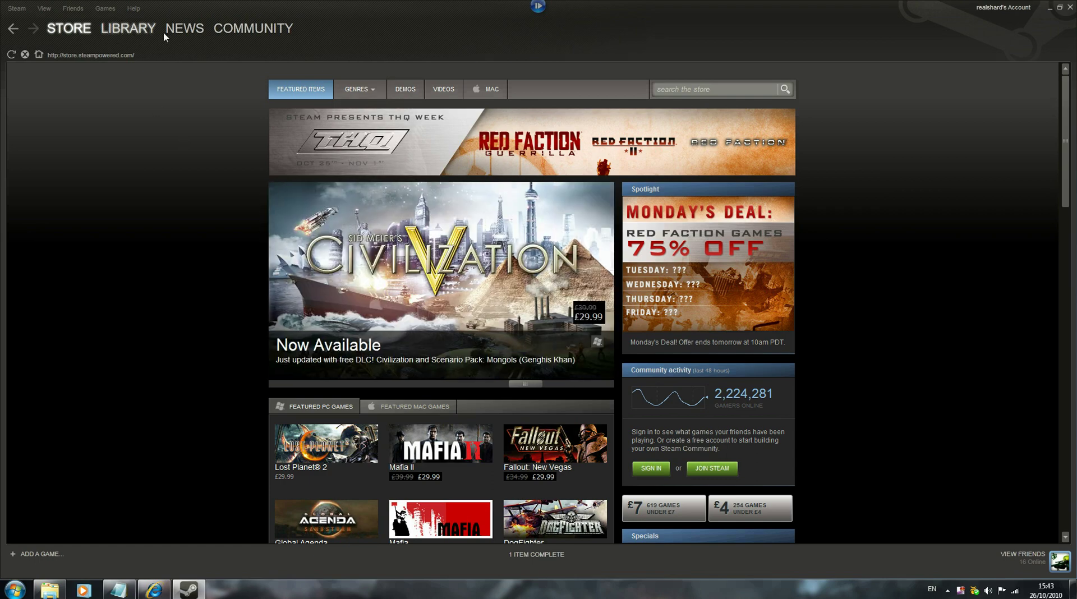
# - Show the Tools list in the library to check the status of Left 4 Dead 2 Add-on Support
pyautogui.click(38, 10)
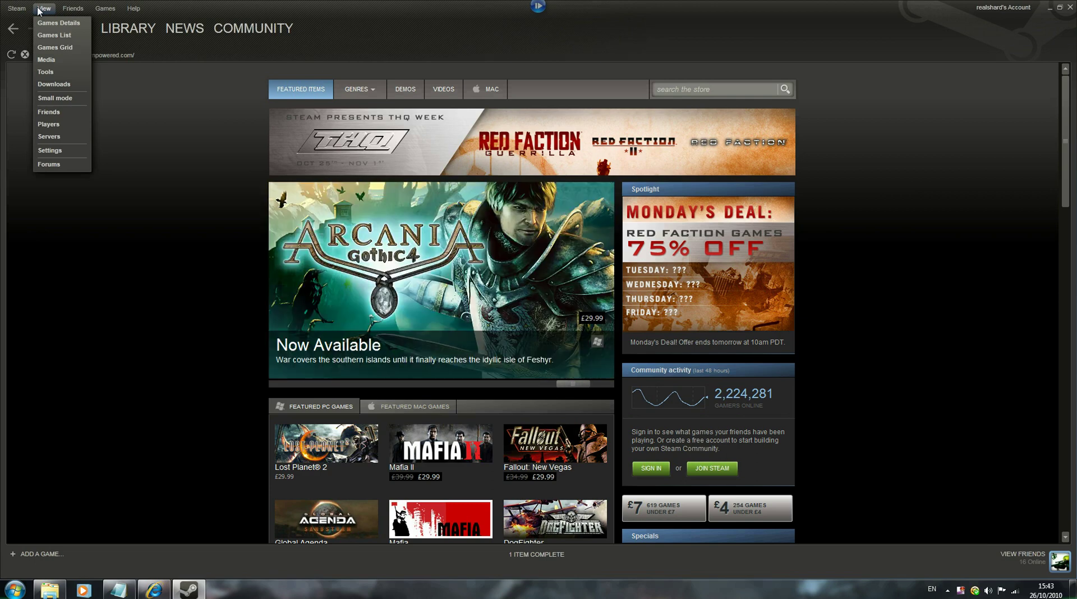
pyautogui.click(74, 73)
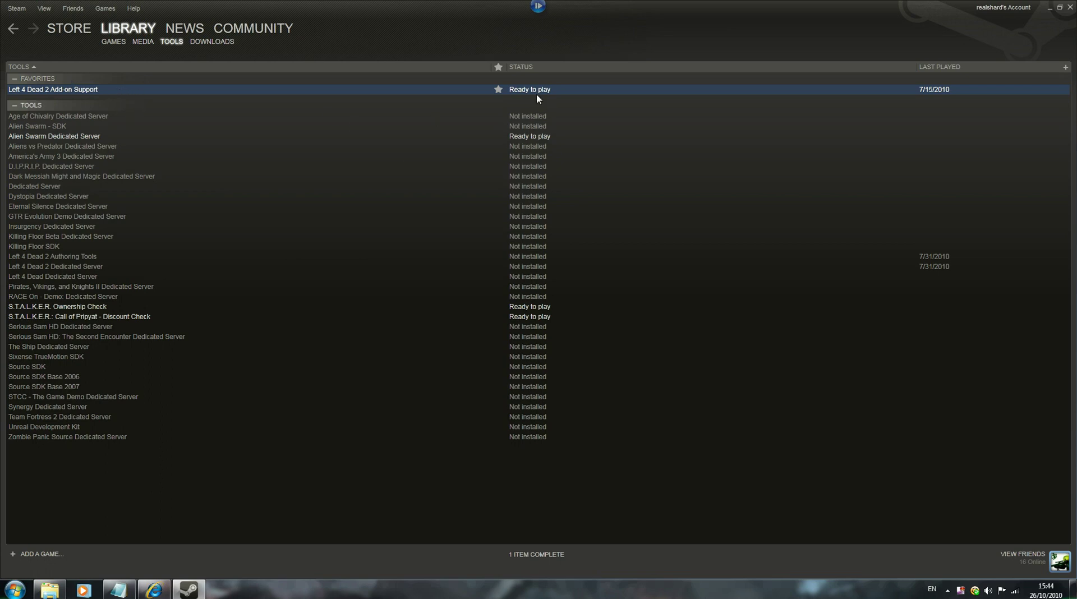
pyautogui.click(25, 8)
pyautogui.moveTo(43, 8)
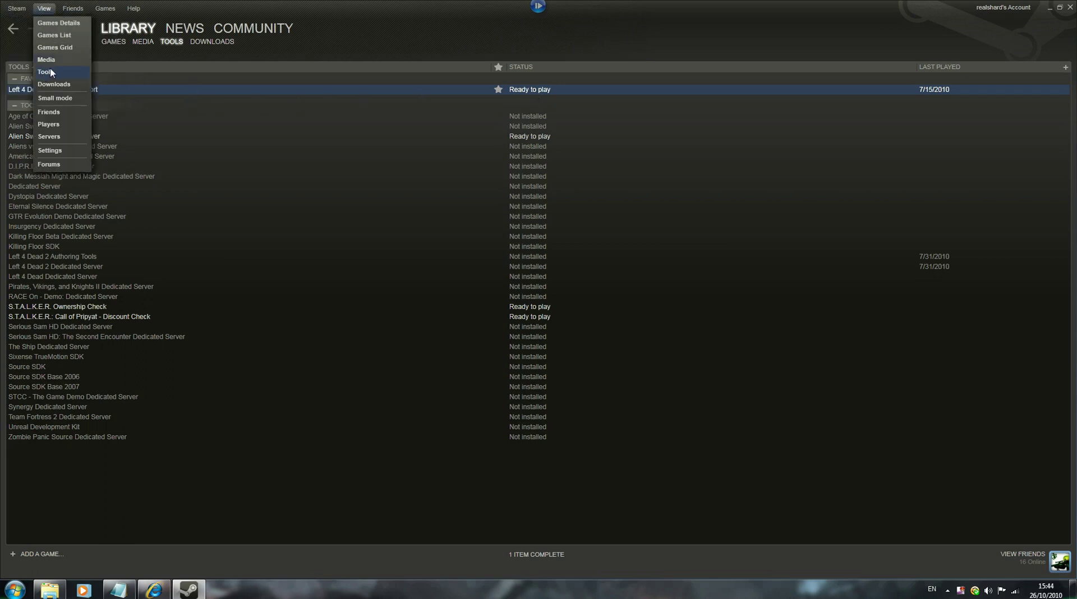
pyautogui.click(618, 36)
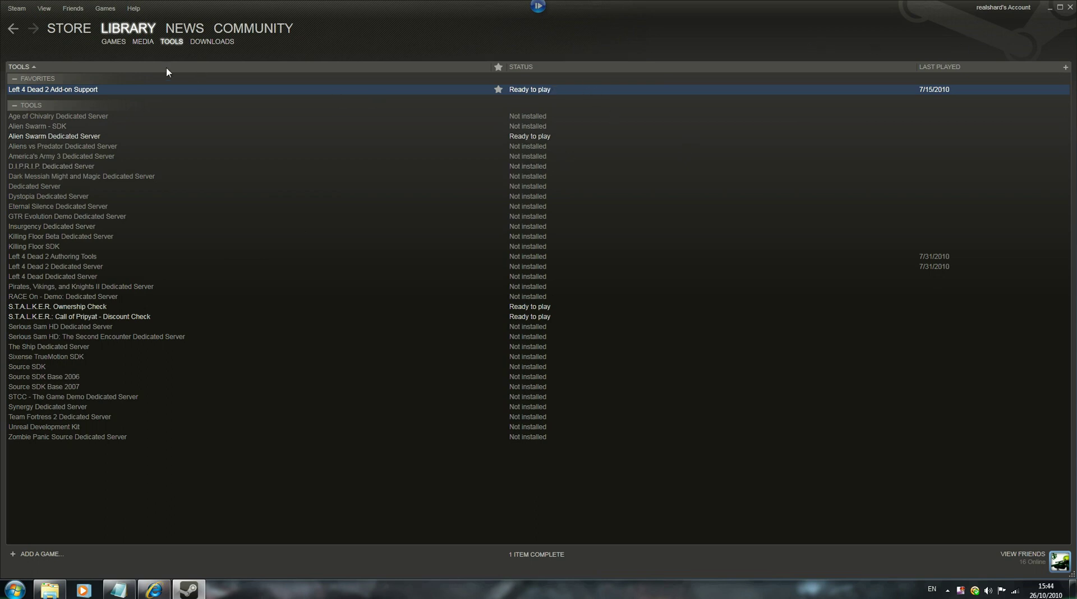
# - Switch to Internet Explorer and open the favourite Custom Maps & Campaigns for Left 4 Dead site in a new tab
pyautogui.click(1051, 9)
pyautogui.click(153, 589)
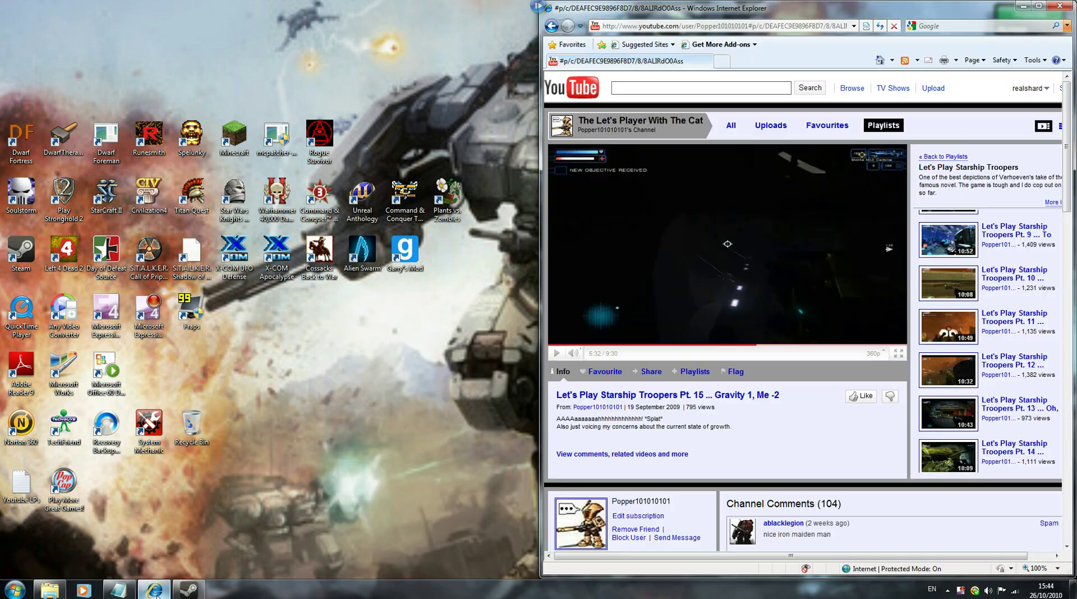
pyautogui.click(722, 61)
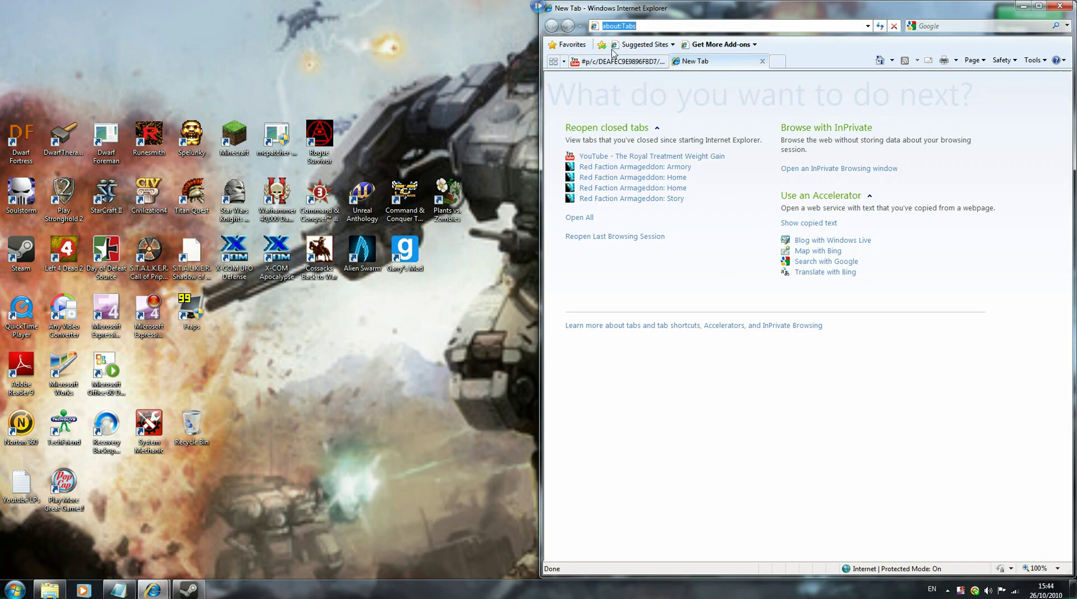
pyautogui.click(567, 44)
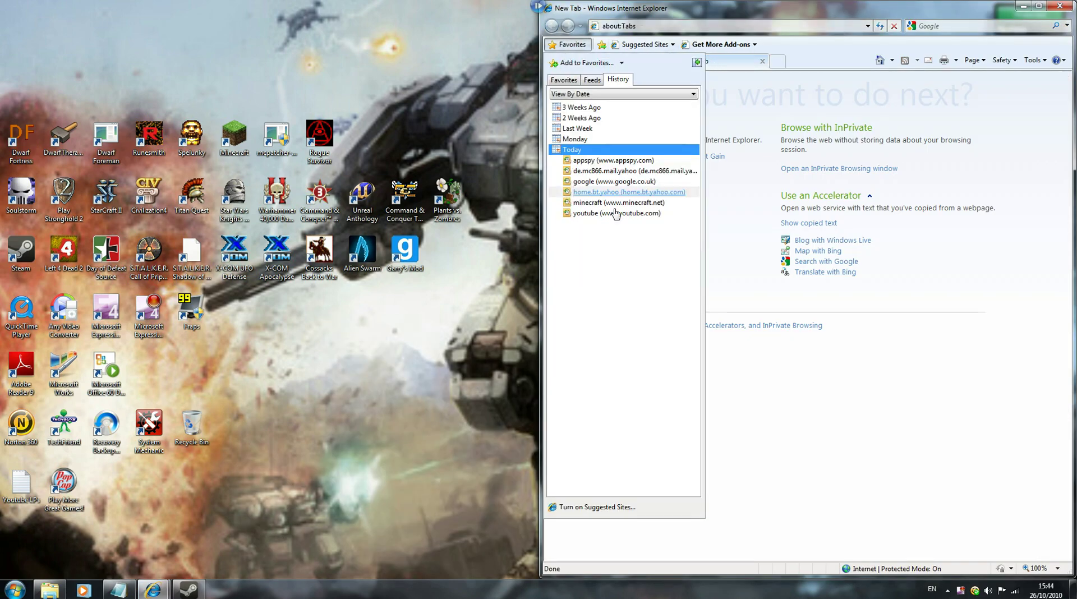
pyautogui.click(565, 81)
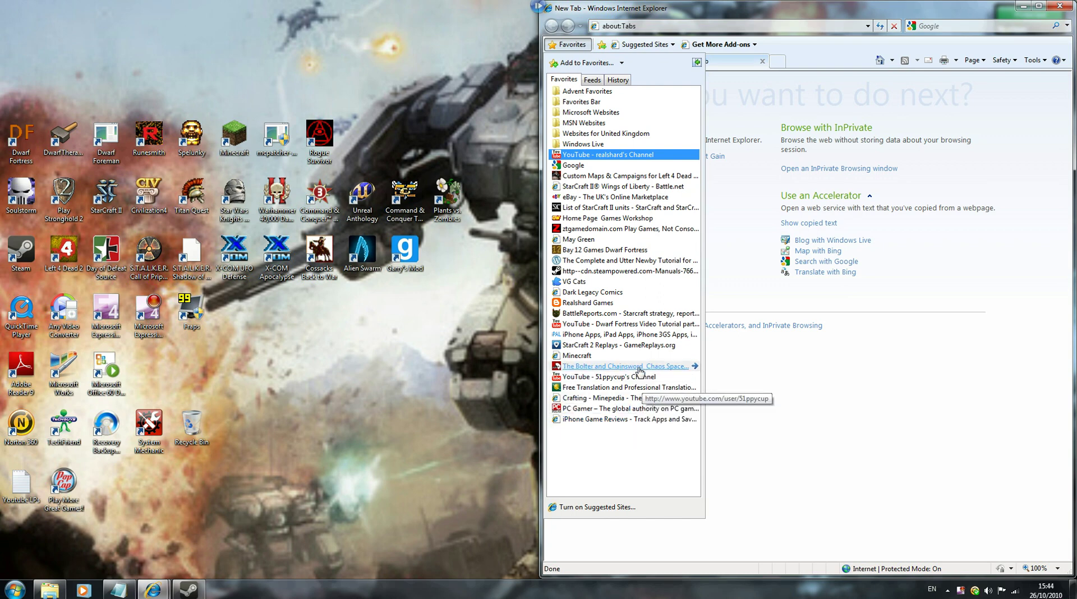
pyautogui.click(598, 177)
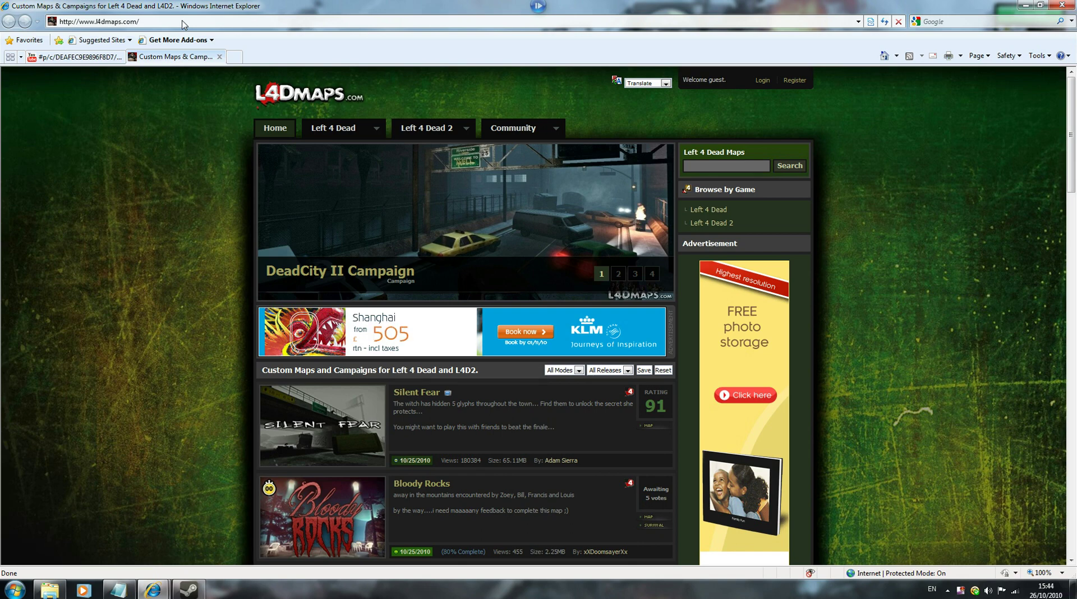
# - Browse the Left 4 Dead 2 custom campaigns and open the details page of Dark Blood 2
pyautogui.moveTo(356, 133)
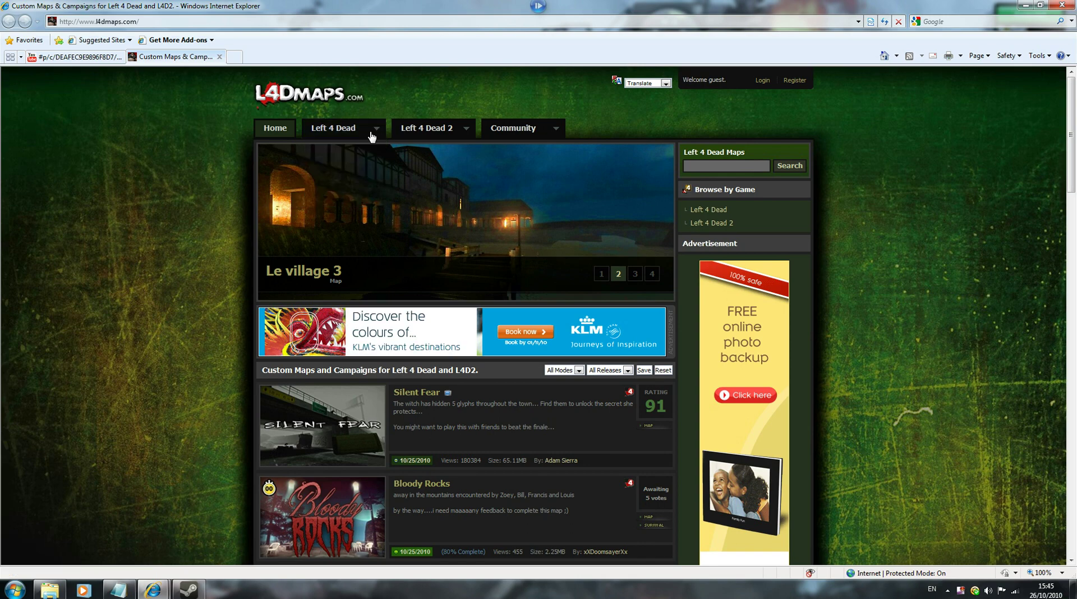
pyautogui.moveTo(437, 133)
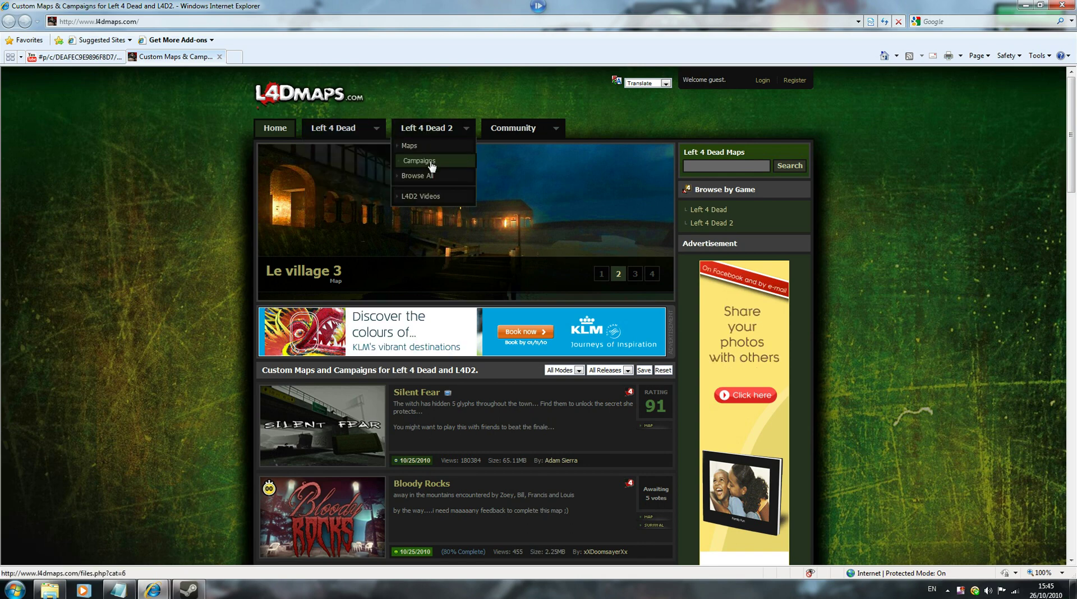
pyautogui.click(431, 162)
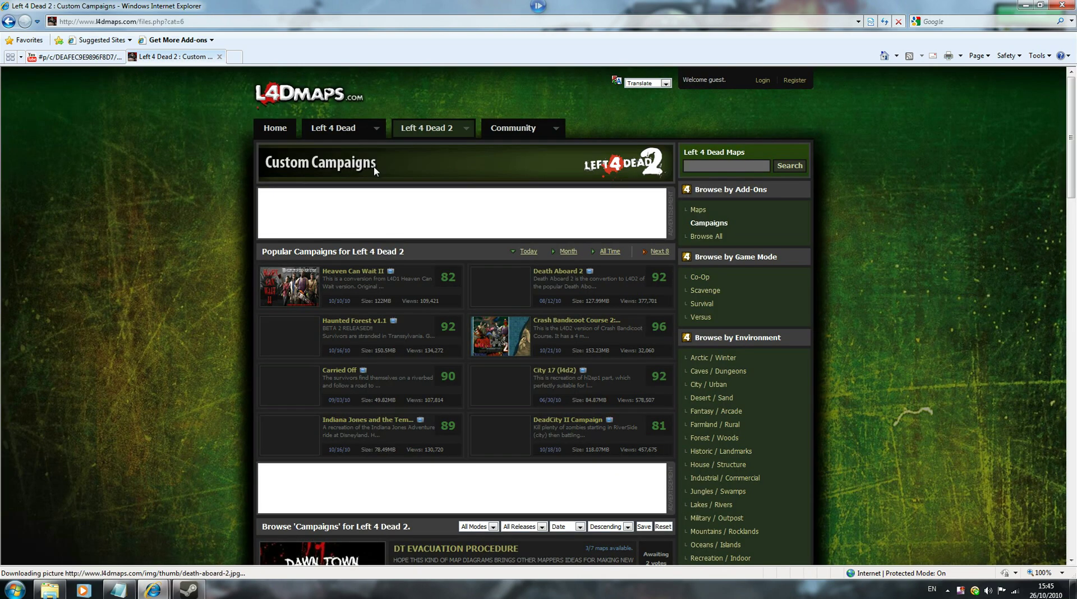
pyautogui.scroll(-5, 433, 280)
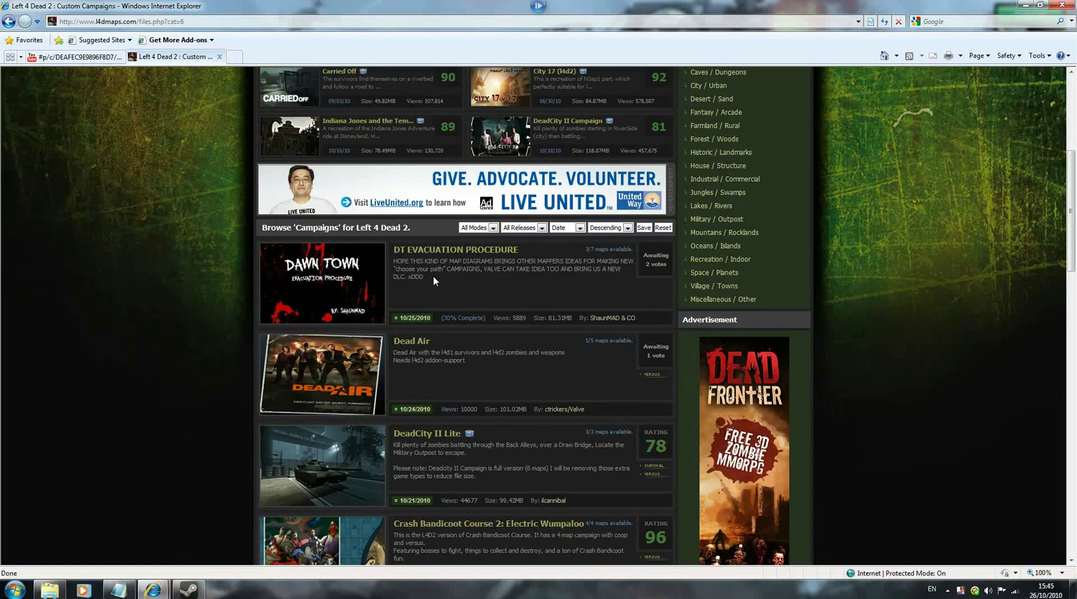
pyautogui.scroll(-3, 435, 280)
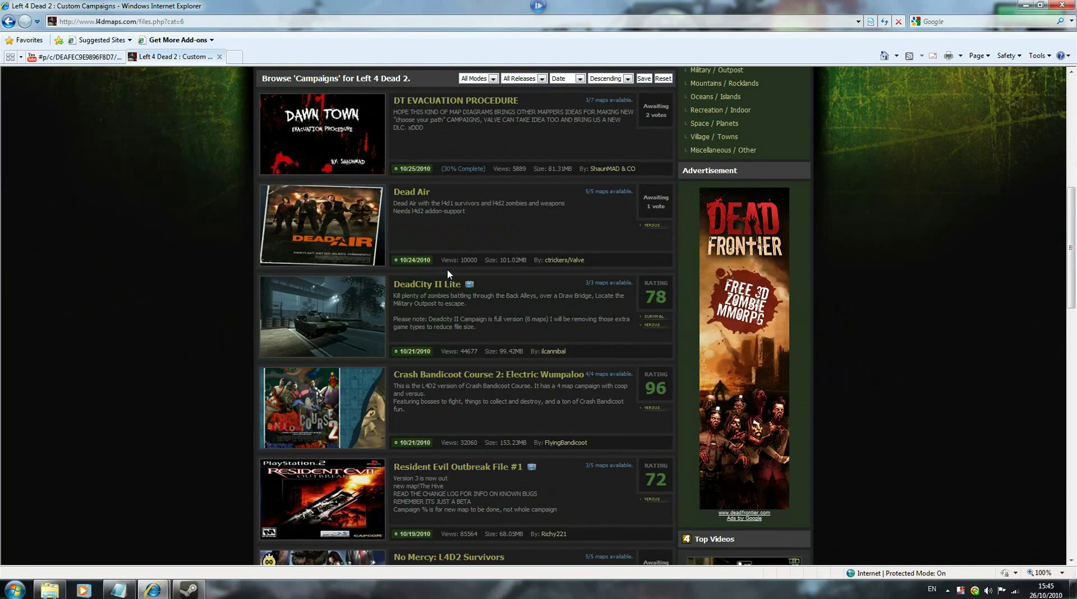
pyautogui.scroll(-4, 448, 273)
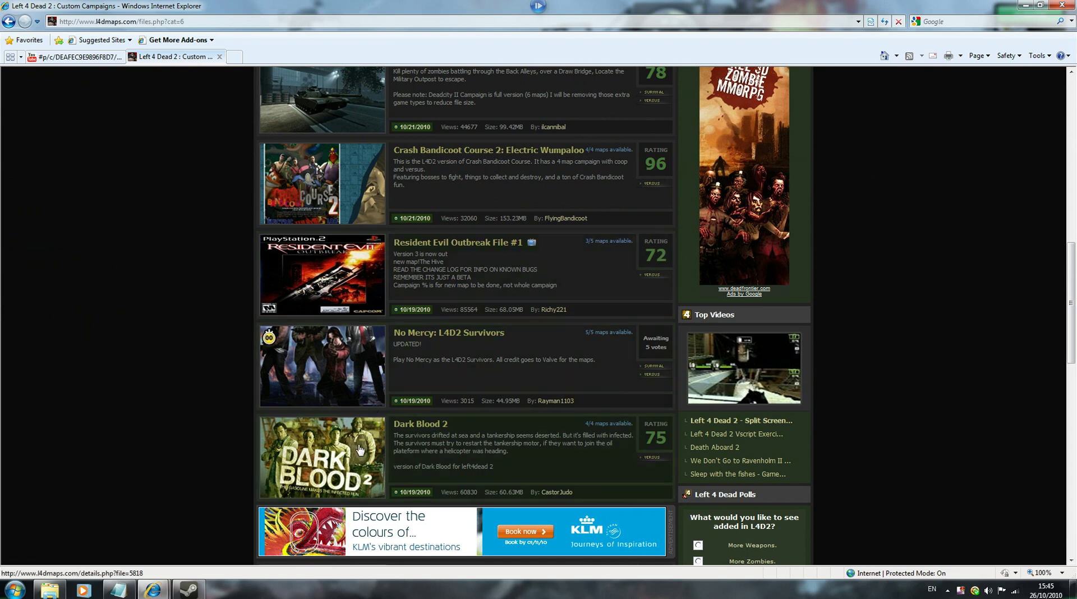
pyautogui.click(419, 424)
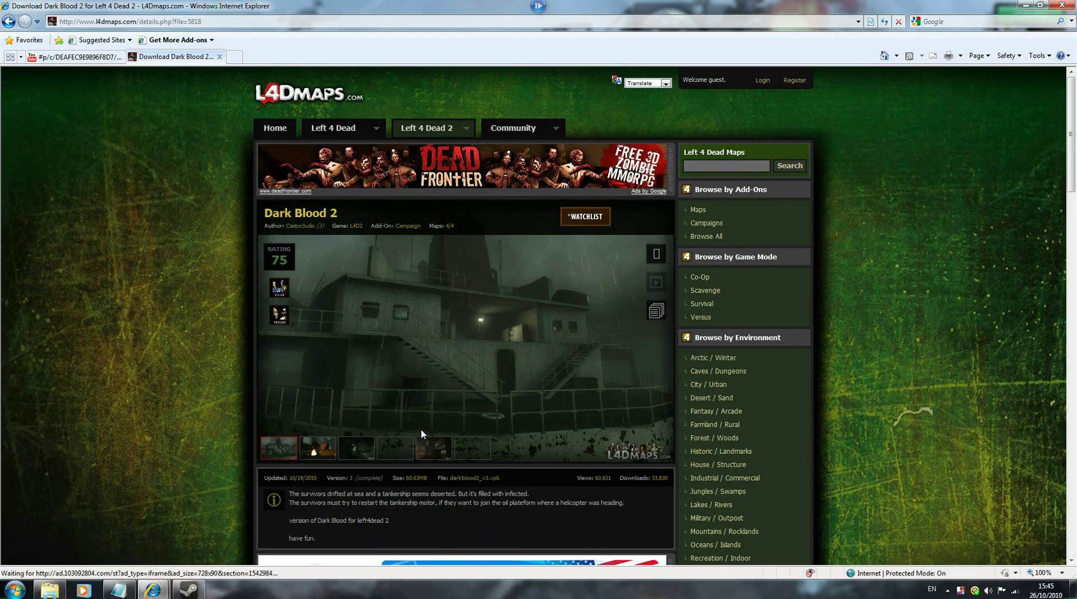
# - Request the Dark Blood 2 download from the free GameServers.com server
pyautogui.scroll(-3, 500, 342)
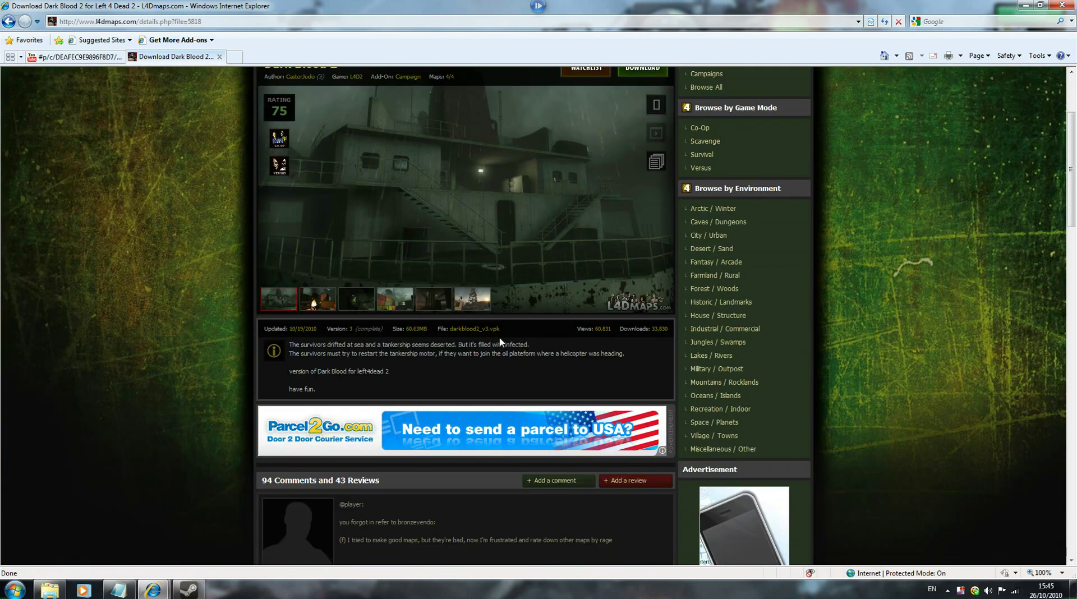
pyautogui.scroll(1, 501, 342)
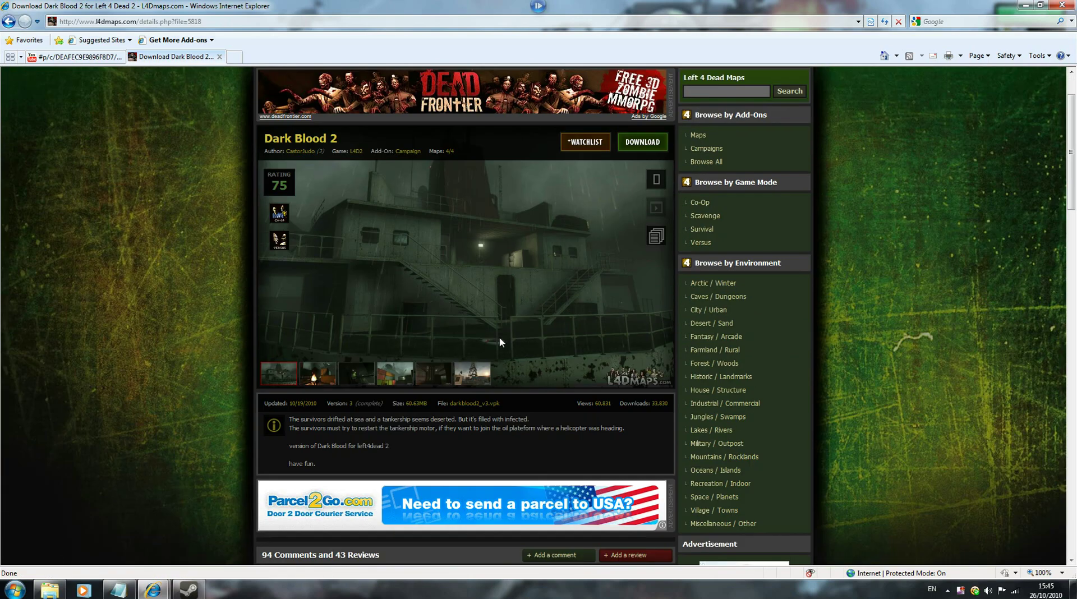
pyautogui.click(651, 147)
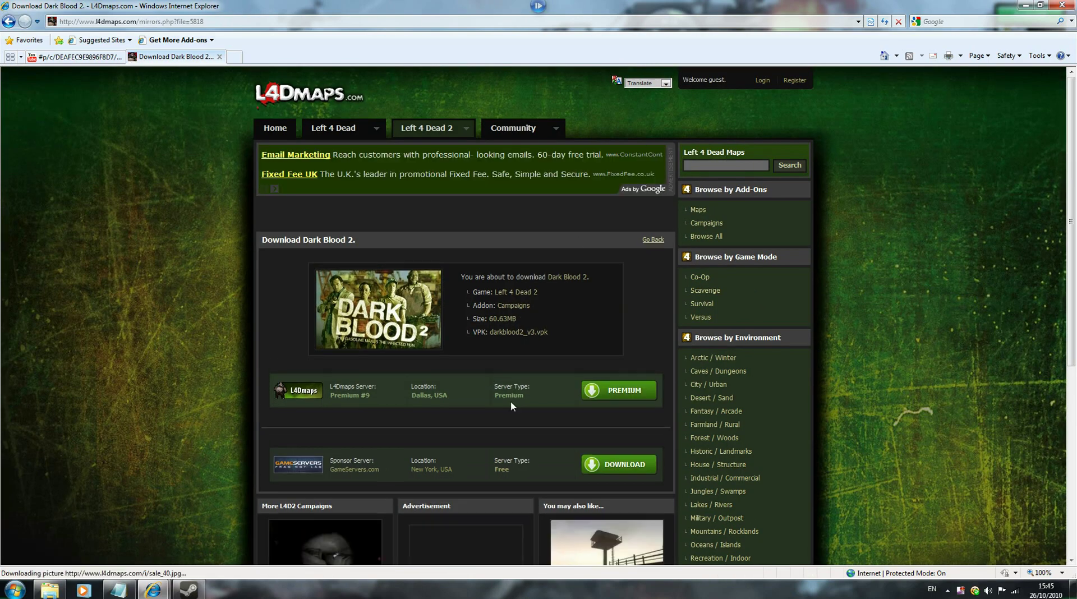
pyautogui.click(620, 463)
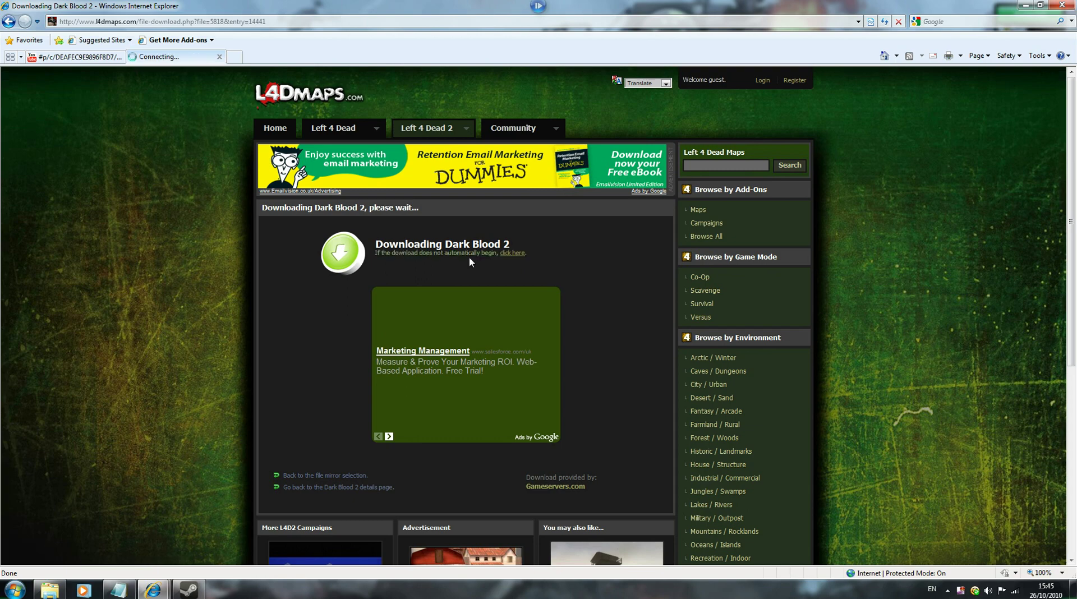
# - Start the download manually and save darkblood2_v3_191010_5818-L4D2 as a ZIP archive in the Videos library
pyautogui.click(508, 254)
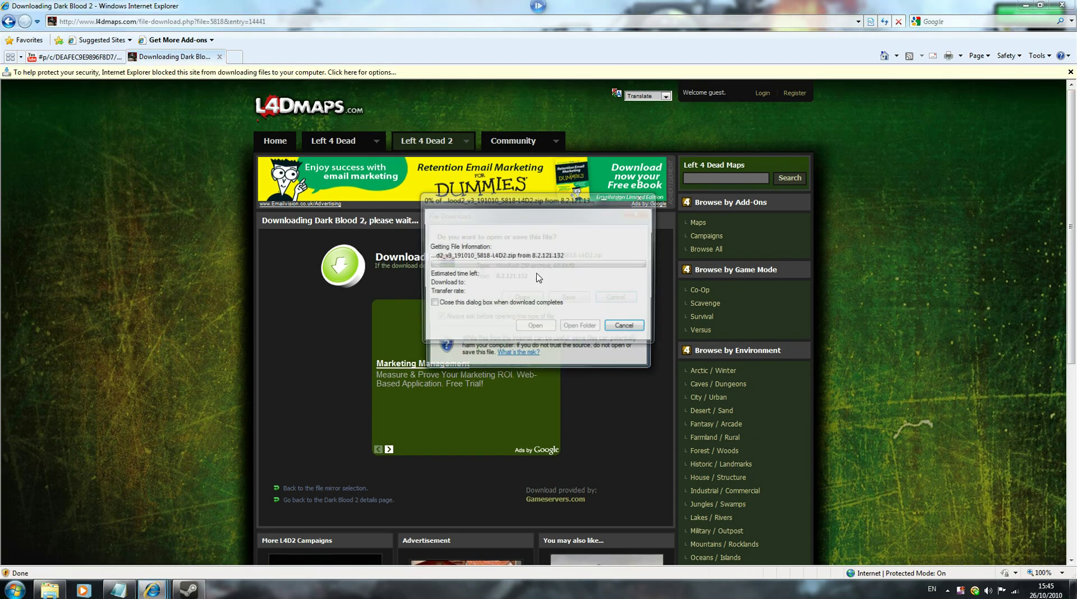
pyautogui.click(567, 301)
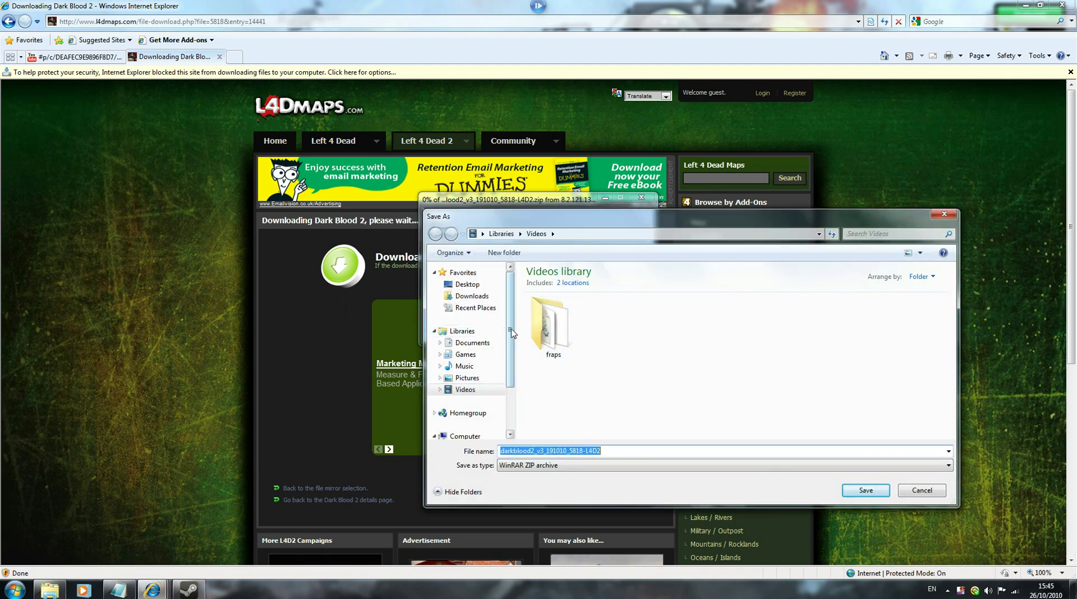
pyautogui.moveTo(510, 330); pyautogui.dragTo(508, 369)
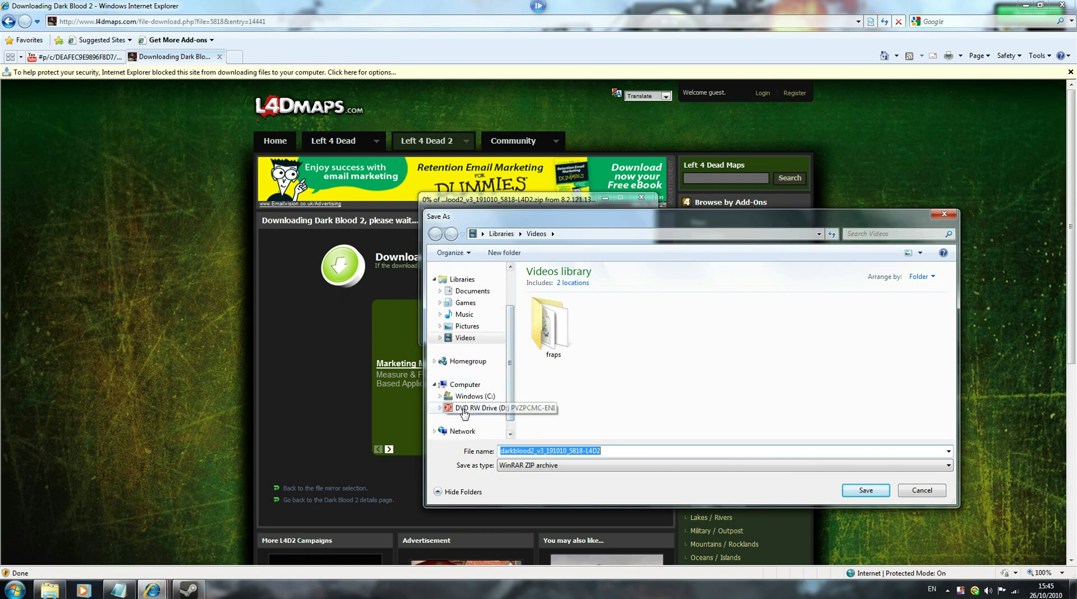
pyautogui.click(864, 492)
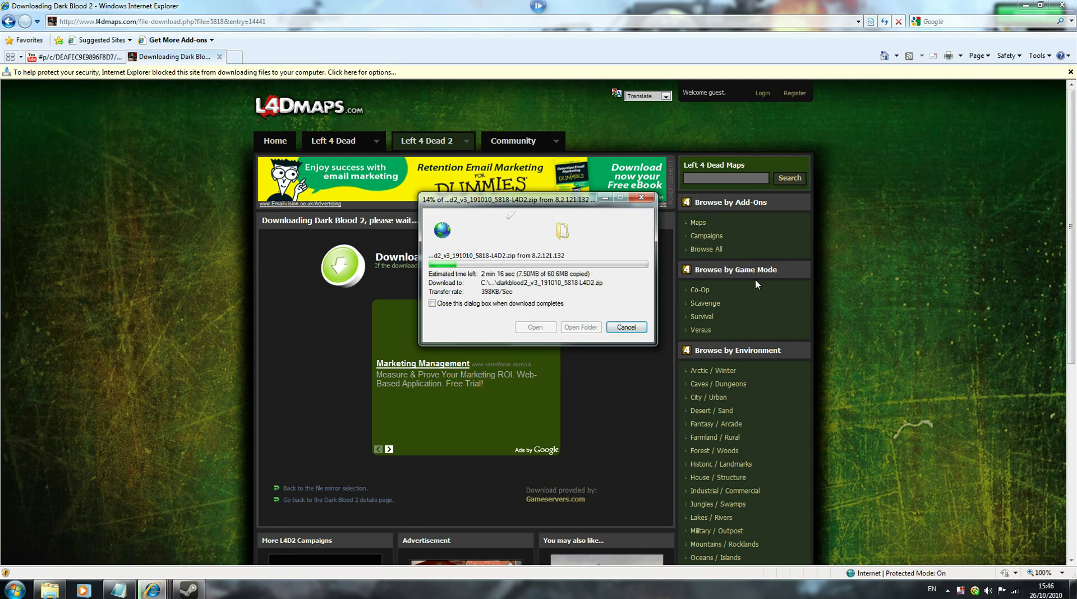
# - Switch to Windows Explorer and view the Videos library where the download is being saved
pyautogui.click(50, 589)
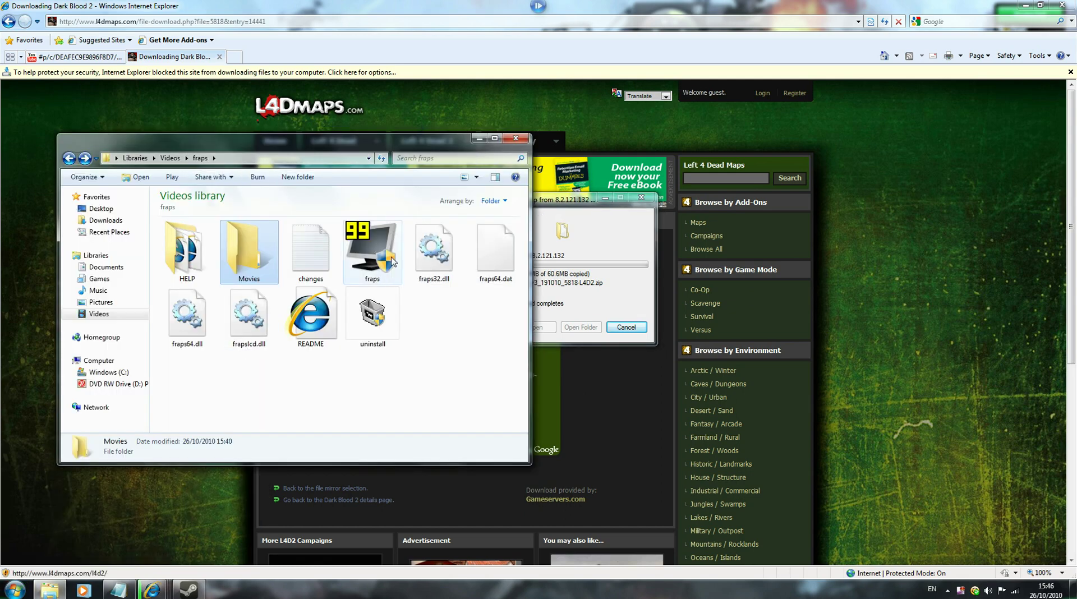
pyautogui.click(68, 159)
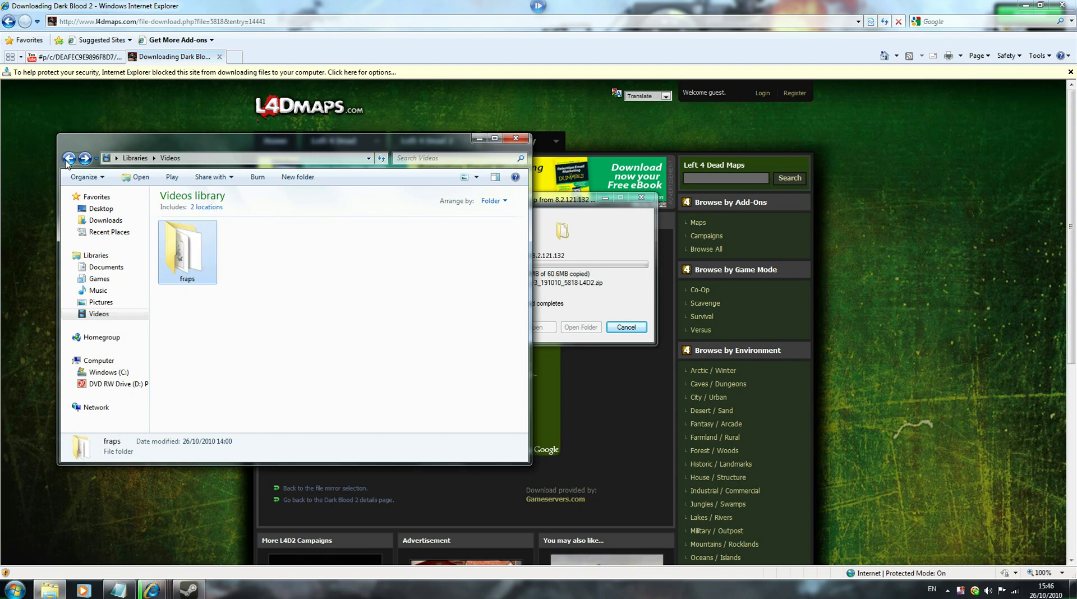
pyautogui.click(68, 158)
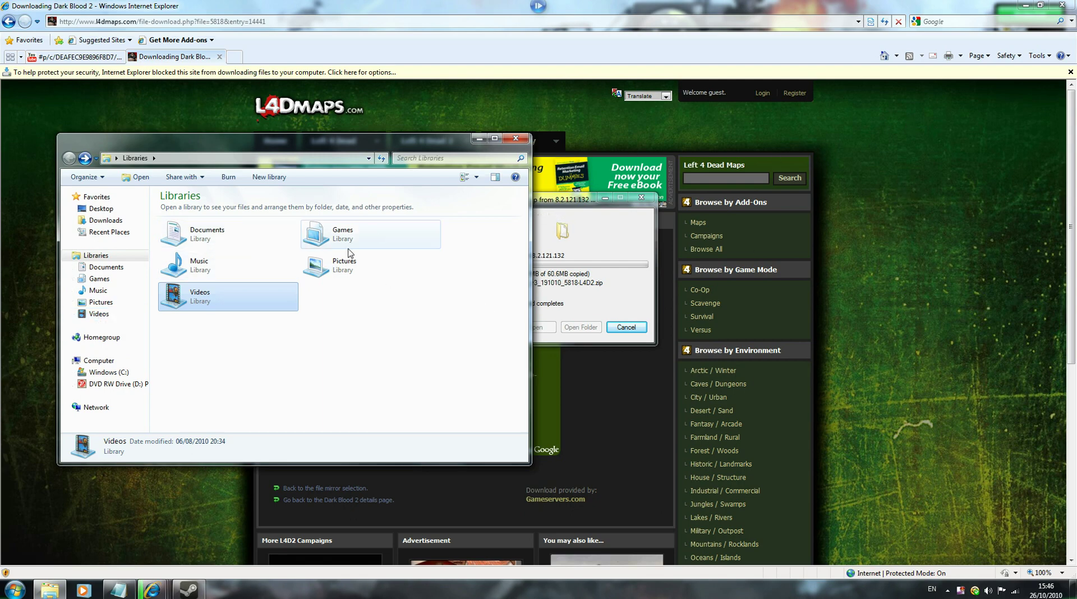
pyautogui.doubleClick(206, 297)
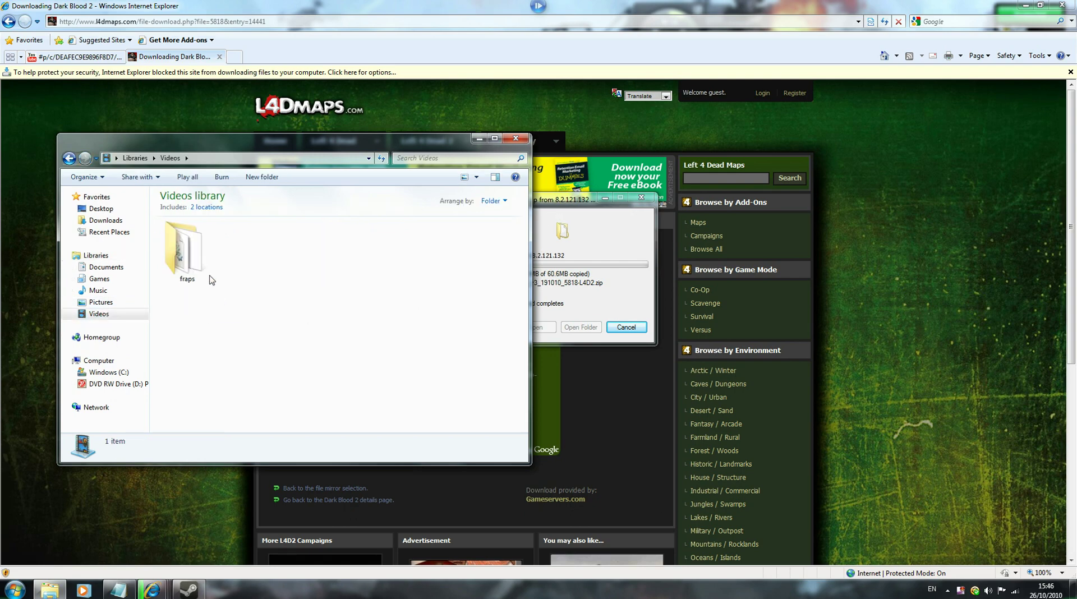
# - Open the Steam folder inside Program Files (x86) on the Windows (C:) drive
pyautogui.click(109, 371)
pyautogui.doubleClick(215, 269)
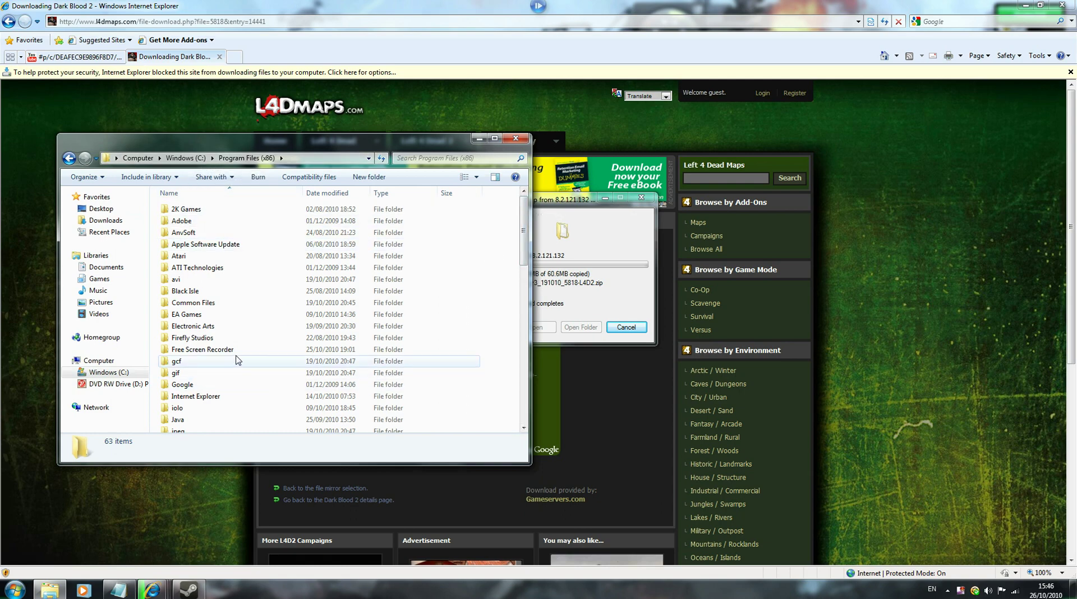
pyautogui.scroll(-9, 236, 359)
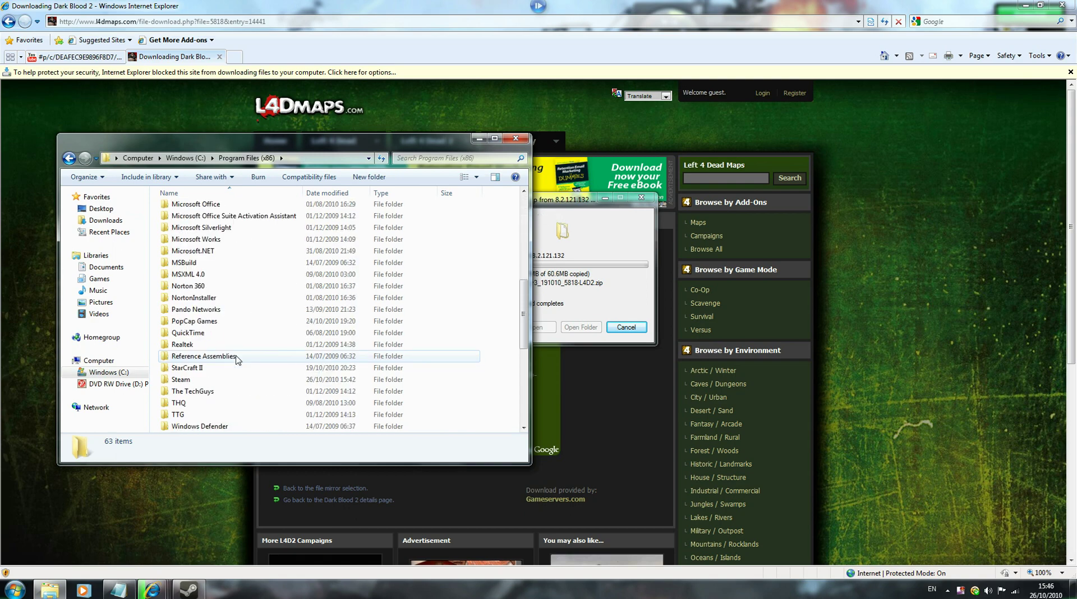
pyautogui.scroll(-3, 236, 360)
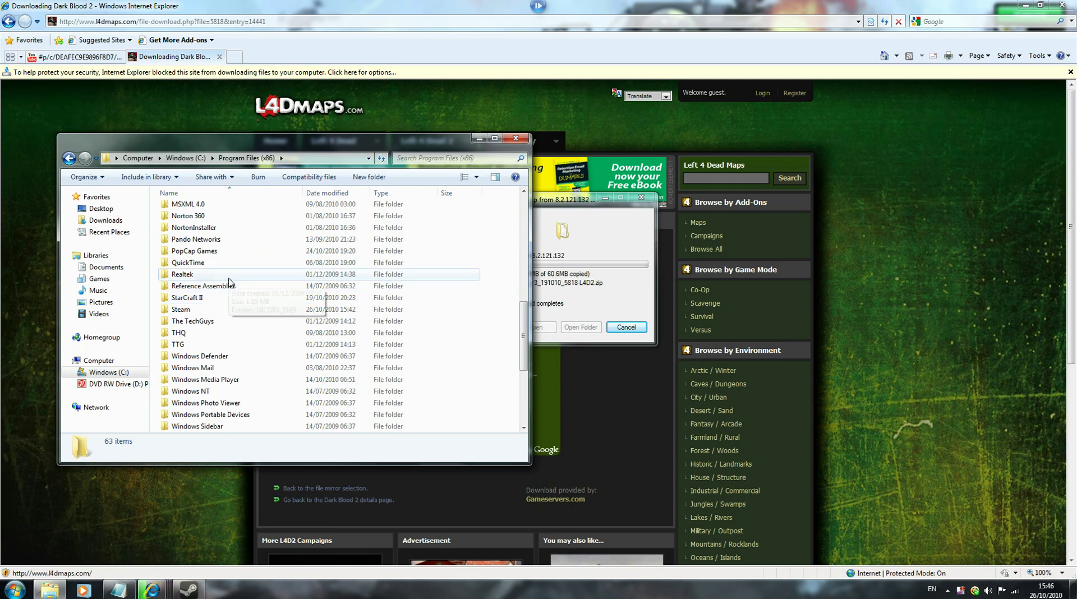
pyautogui.doubleClick(192, 311)
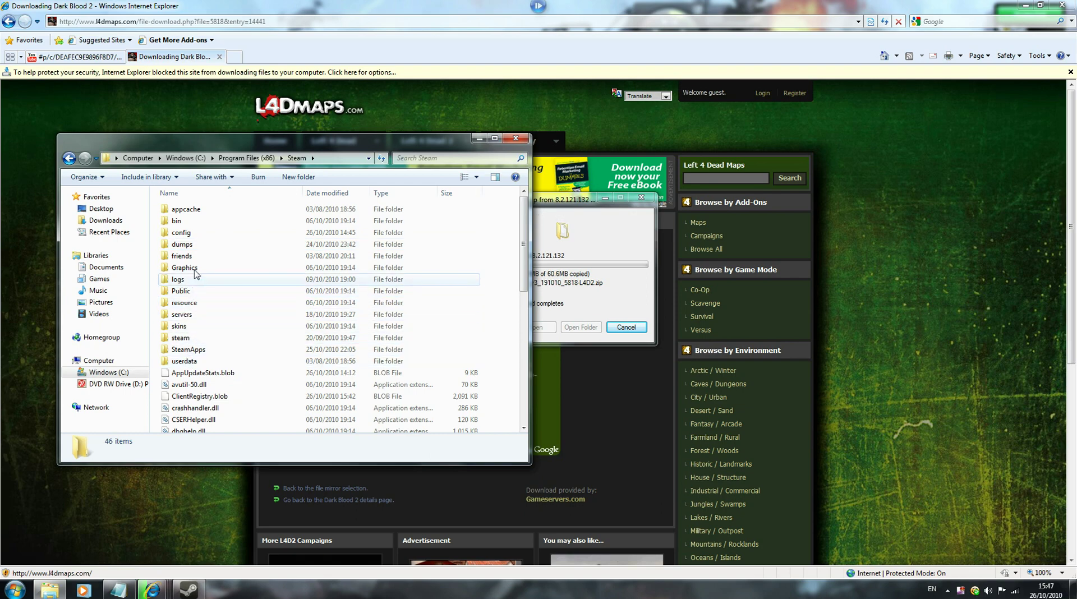
# - Open the game's left4dead2 folder through SteamApps, common and left 4 dead 2
pyautogui.doubleClick(198, 354)
pyautogui.click(192, 211)
pyautogui.doubleClick(192, 211)
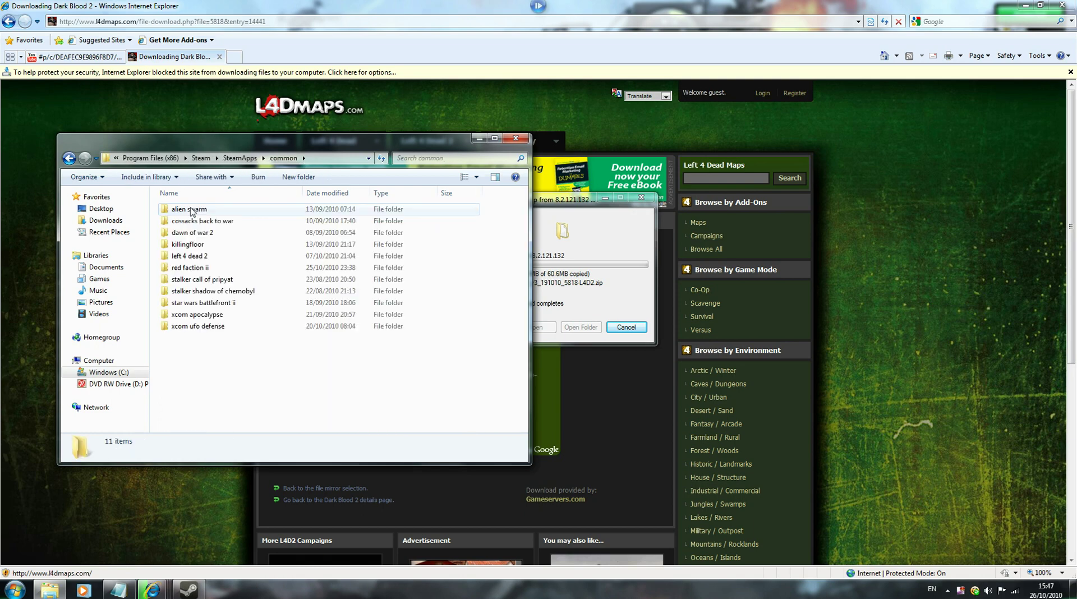
pyautogui.doubleClick(200, 259)
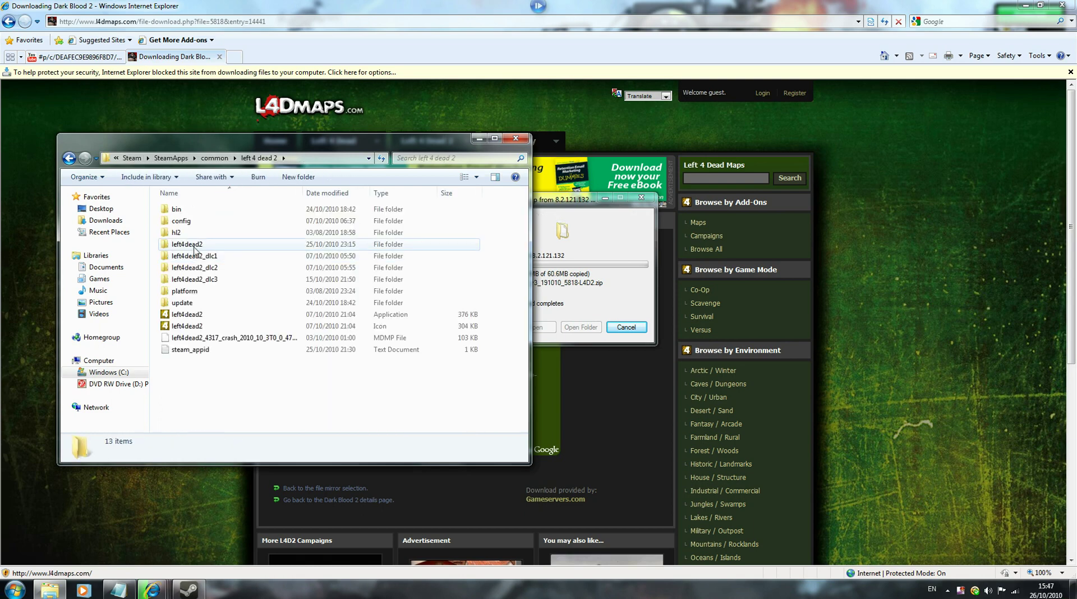
pyautogui.doubleClick(194, 247)
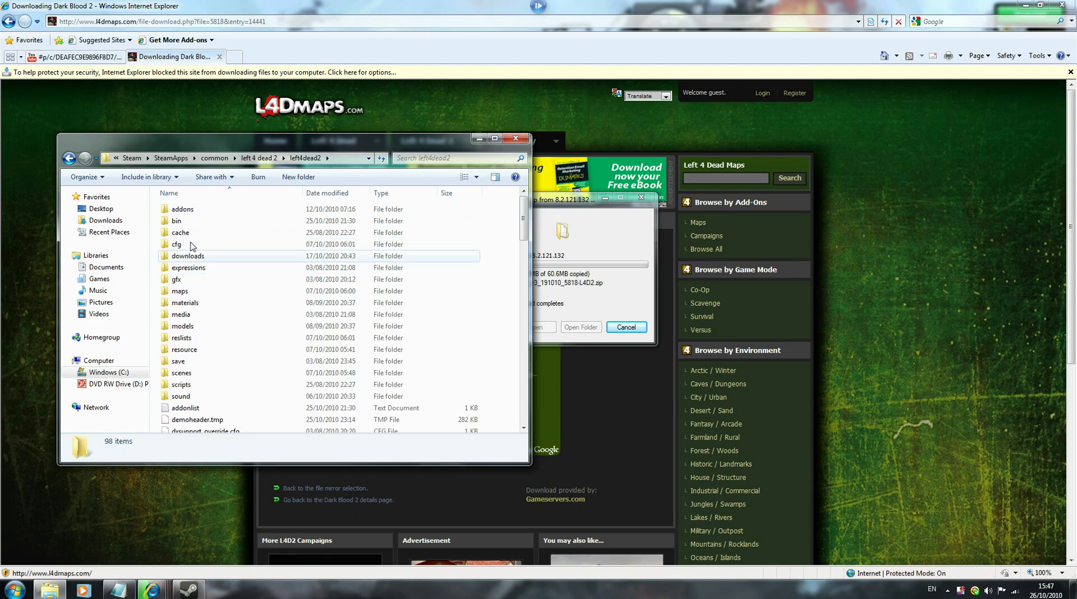
# - Open the addons folder inside left4dead2 and move the download progress window clear of the folder window
pyautogui.doubleClick(183, 209)
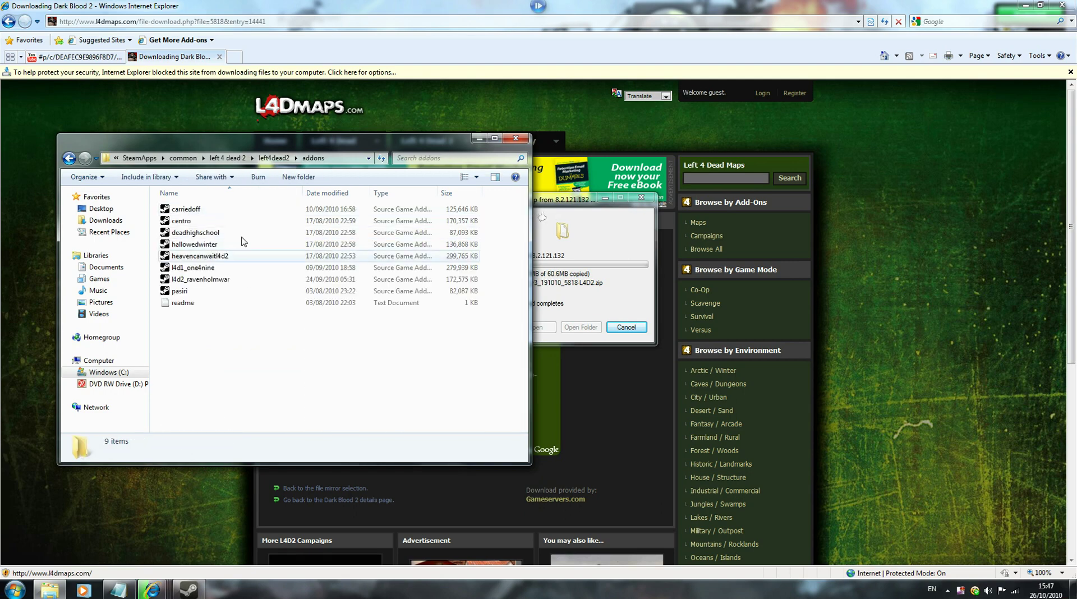
pyautogui.moveTo(597, 196); pyautogui.dragTo(747, 198)
pyautogui.click(248, 366)
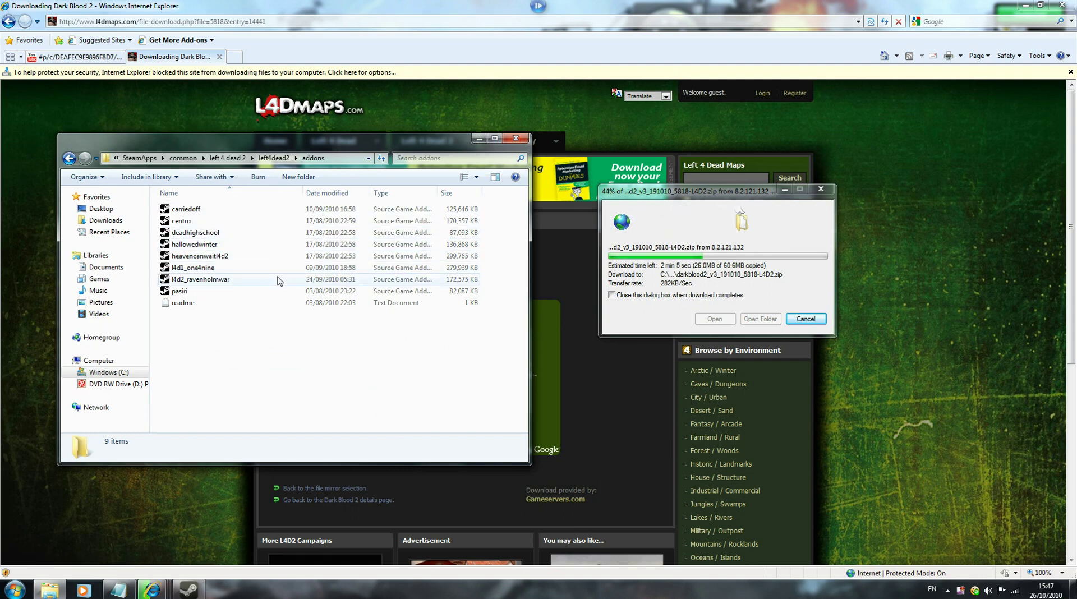
# - Install the l4d2_ravenholmwar add-on by opening its file, dismiss the message, and close the addons folder window
pyautogui.click(223, 287)
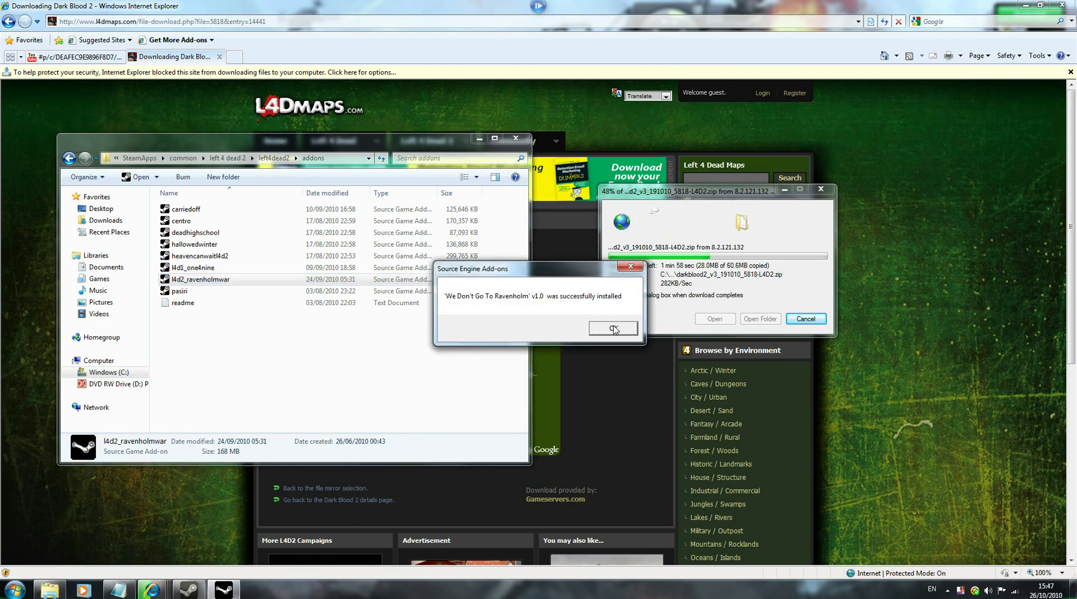
pyautogui.click(614, 329)
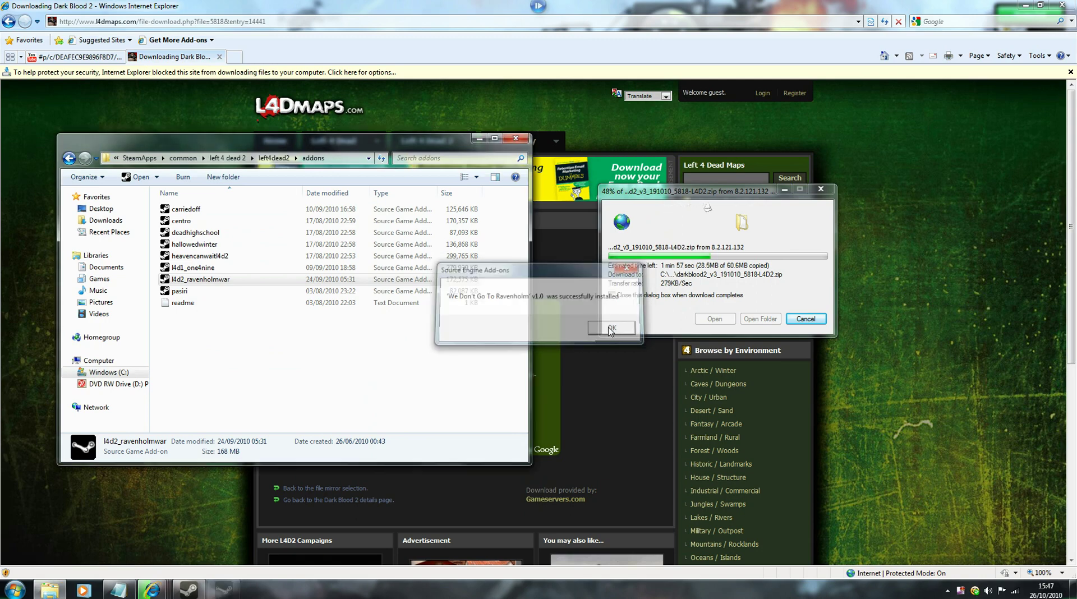
pyautogui.click(513, 142)
# - Minimize the browser, launch Left 4 Dead 2 from the desktop, and skip its intro video
pyautogui.click(14, 589)
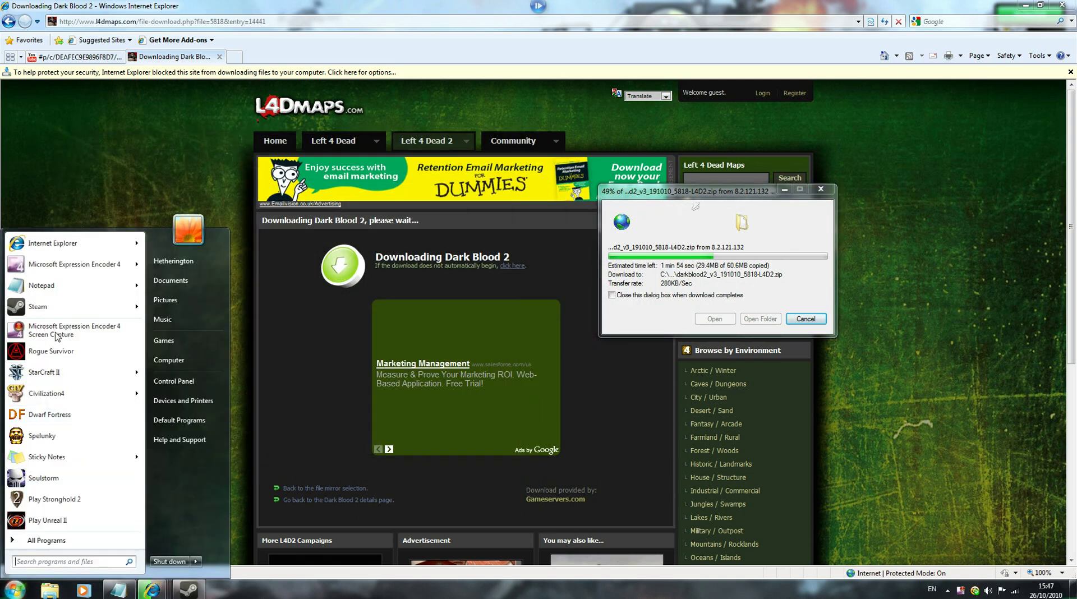
pyautogui.click(225, 161)
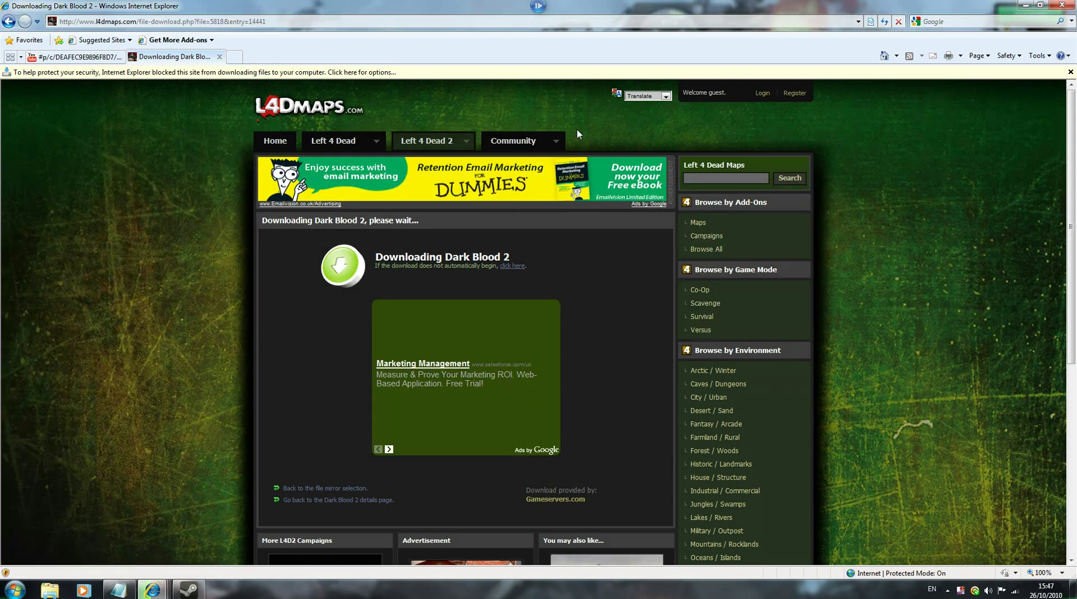
pyautogui.click(1029, 8)
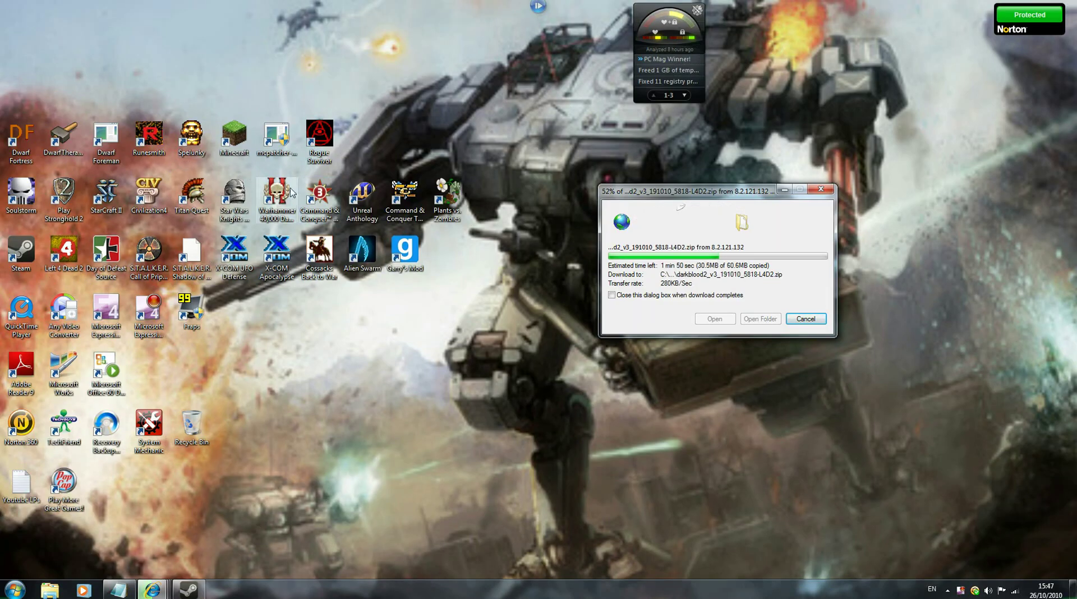
pyautogui.doubleClick(73, 258)
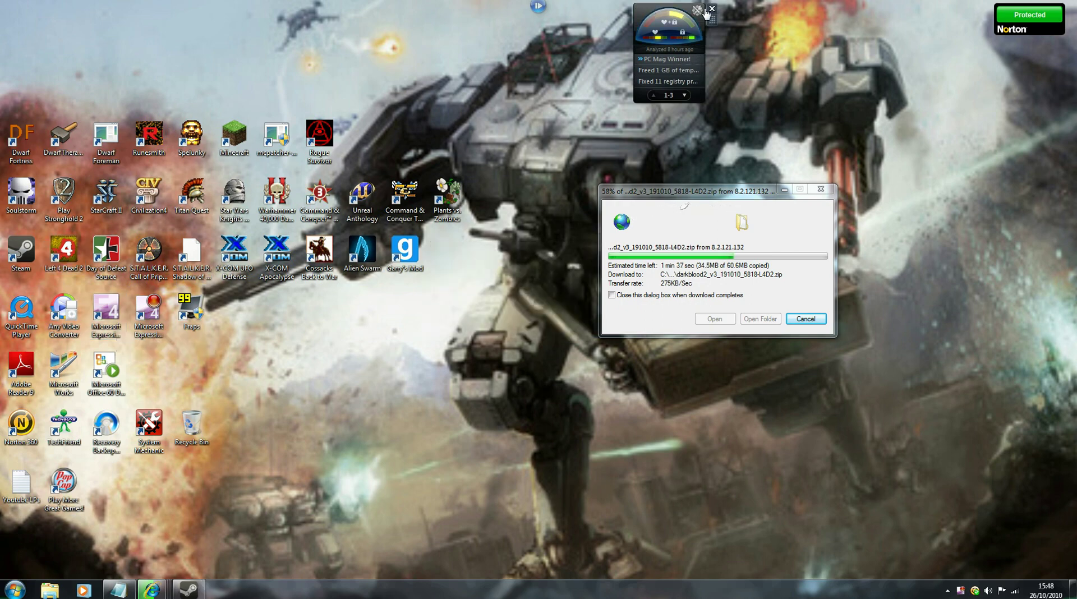
pyautogui.click(640, 30)
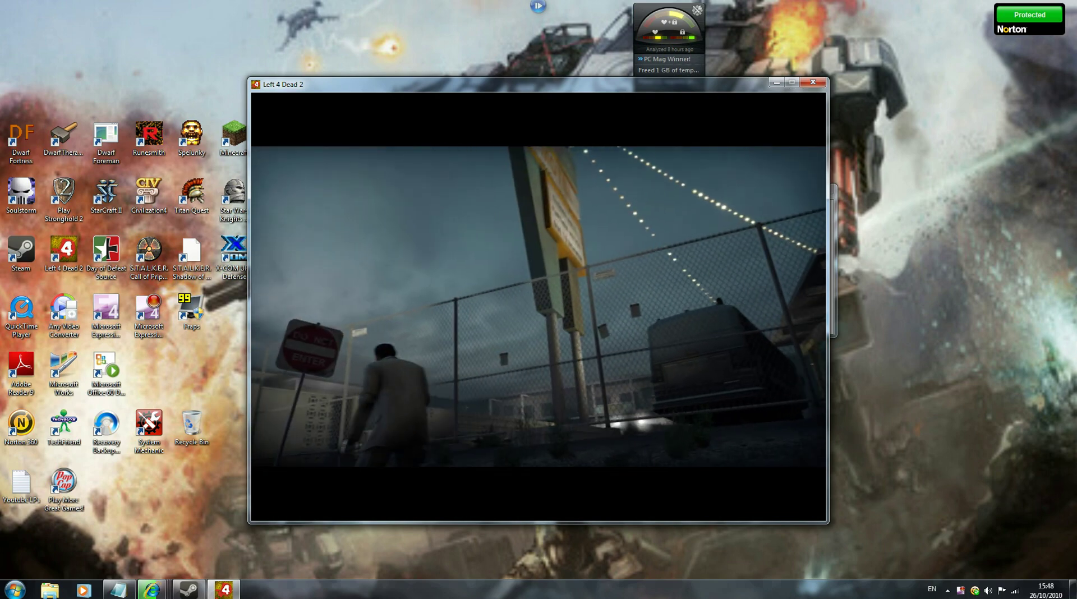
pyautogui.click(486, 122)
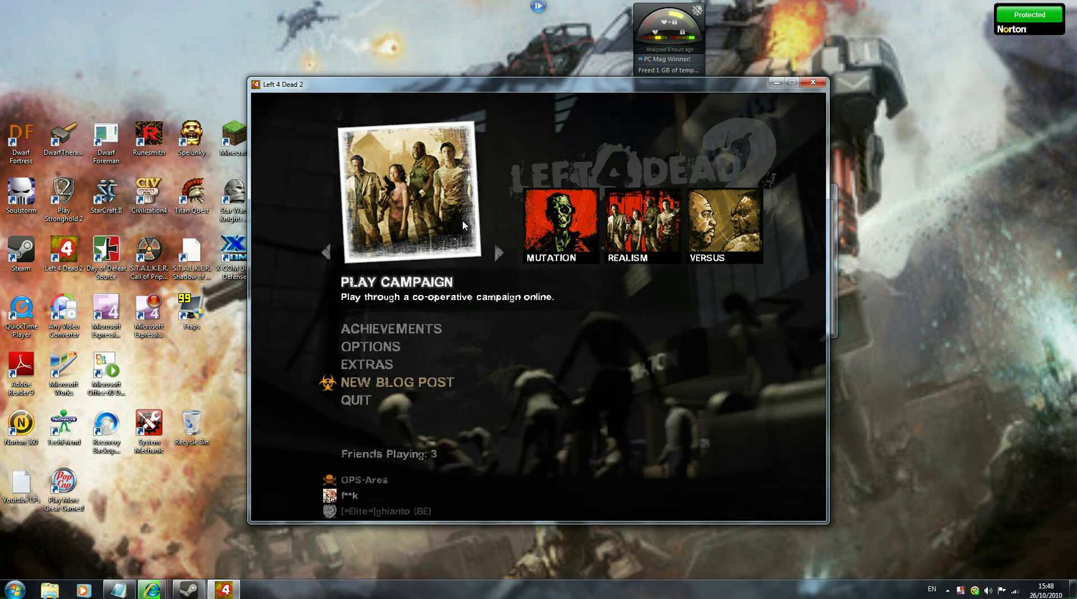
# - Review the custom campaigns in the game's Add-ons list under Extras and return to the main screen
pyautogui.click(498, 251)
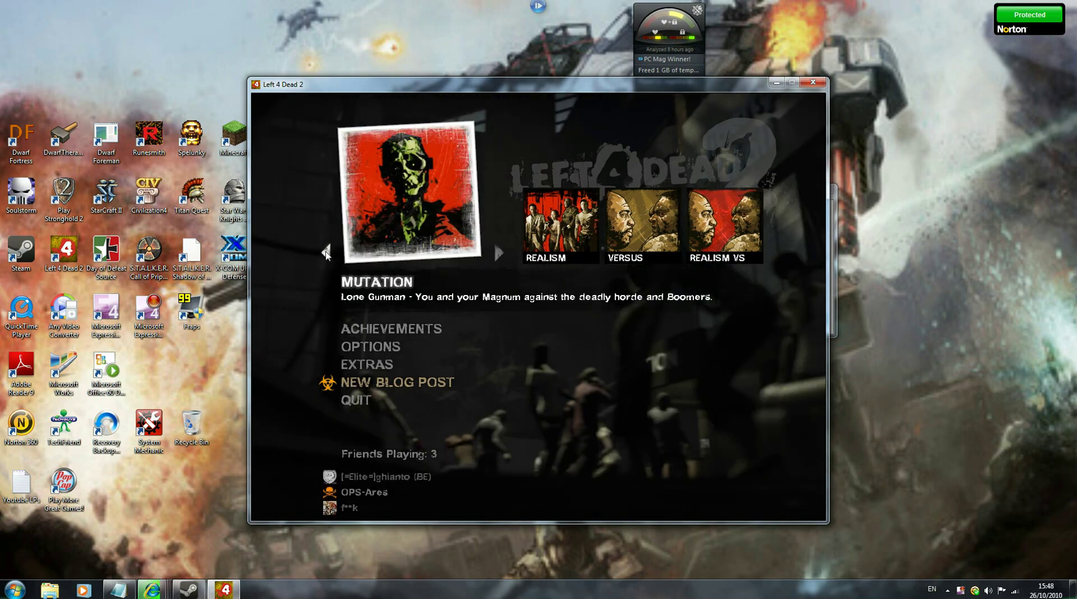
pyautogui.press('Left')
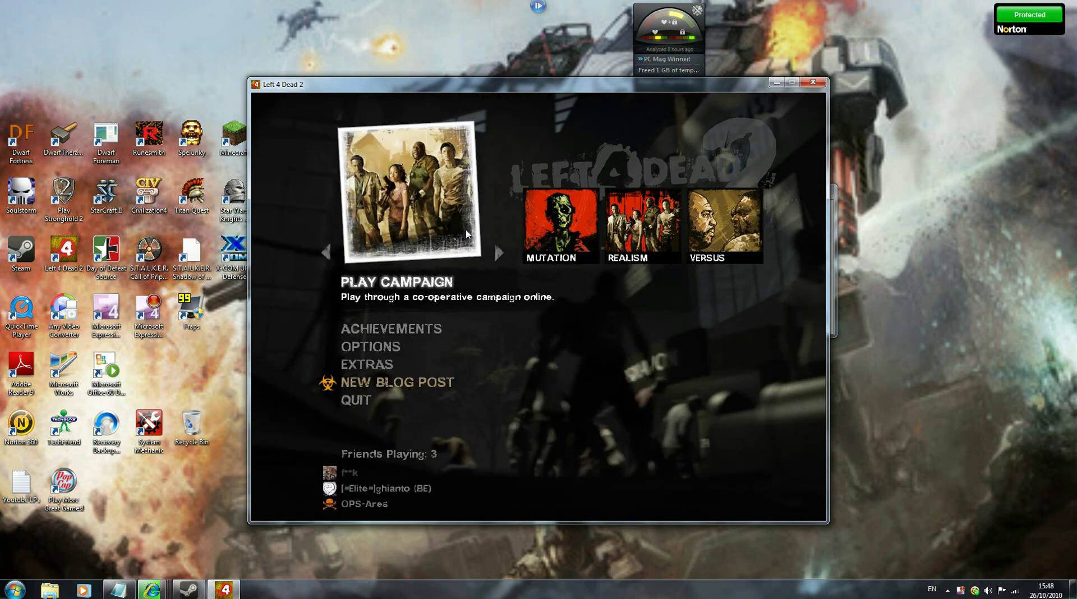
pyautogui.click(385, 365)
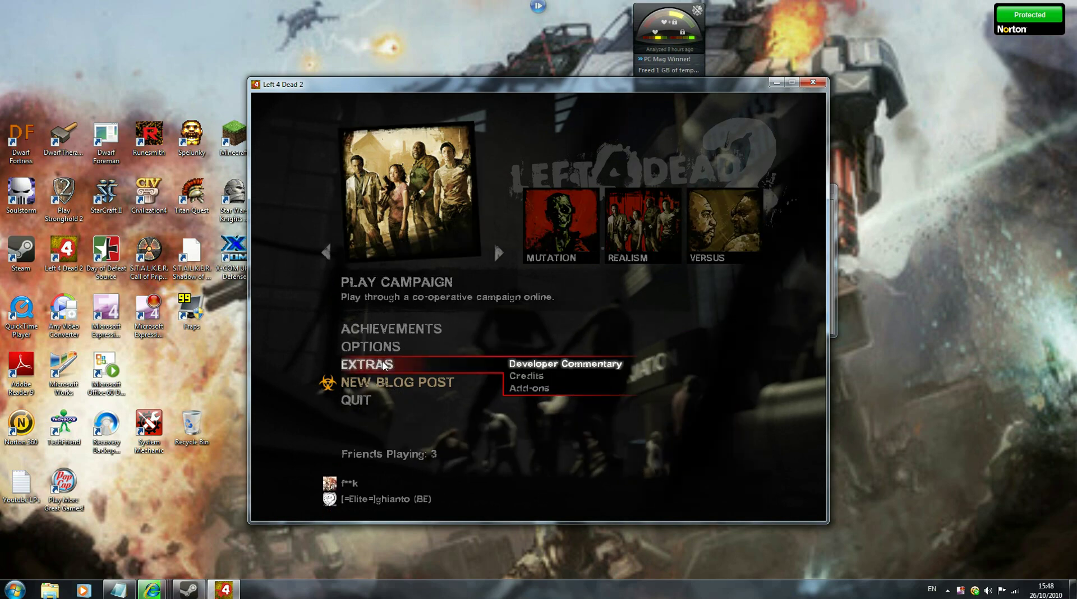
pyautogui.click(529, 387)
pyautogui.scroll(-1, 395, 287)
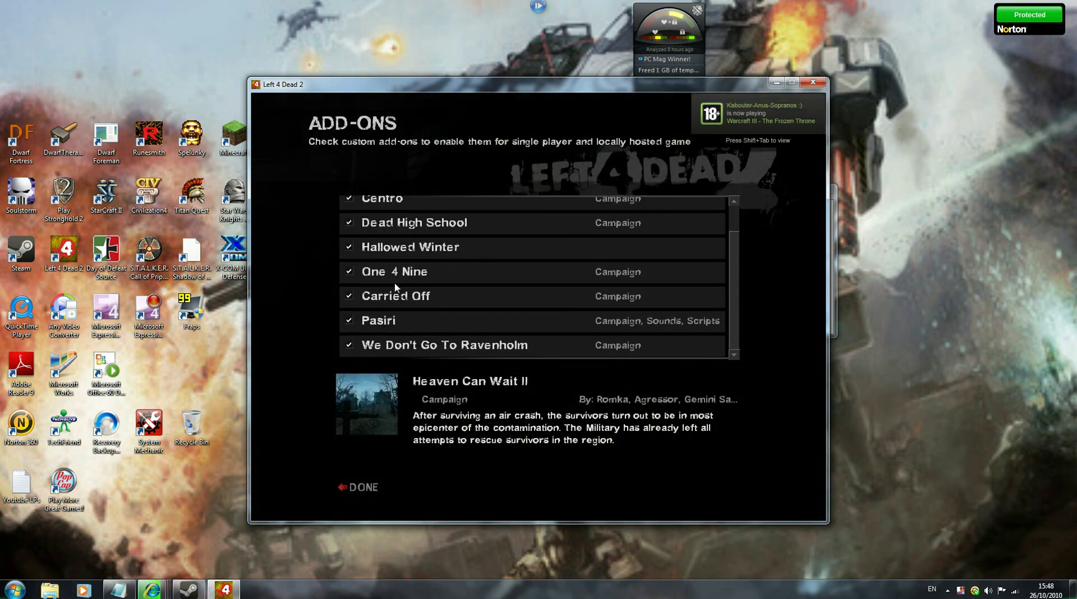
pyautogui.scroll(1, 394, 289)
pyautogui.scroll(-1, 390, 290)
pyautogui.scroll(-1, 392, 287)
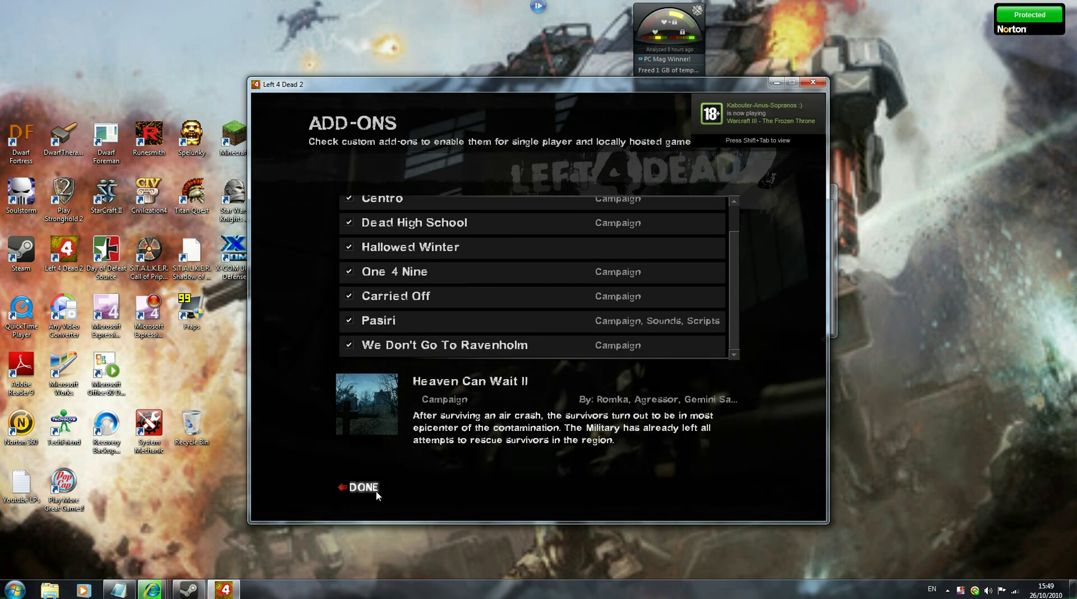
pyautogui.click(359, 489)
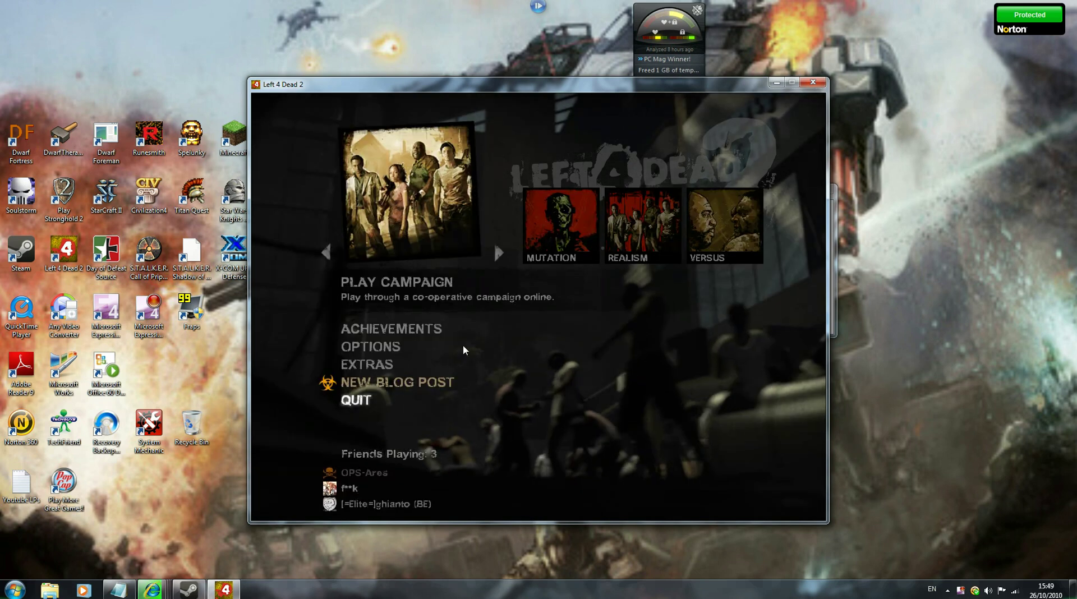
# - Check which add-on campaigns are offered for online Survival games and return to the main screen without selecting one
pyautogui.click(497, 253)
pyautogui.click(497, 254)
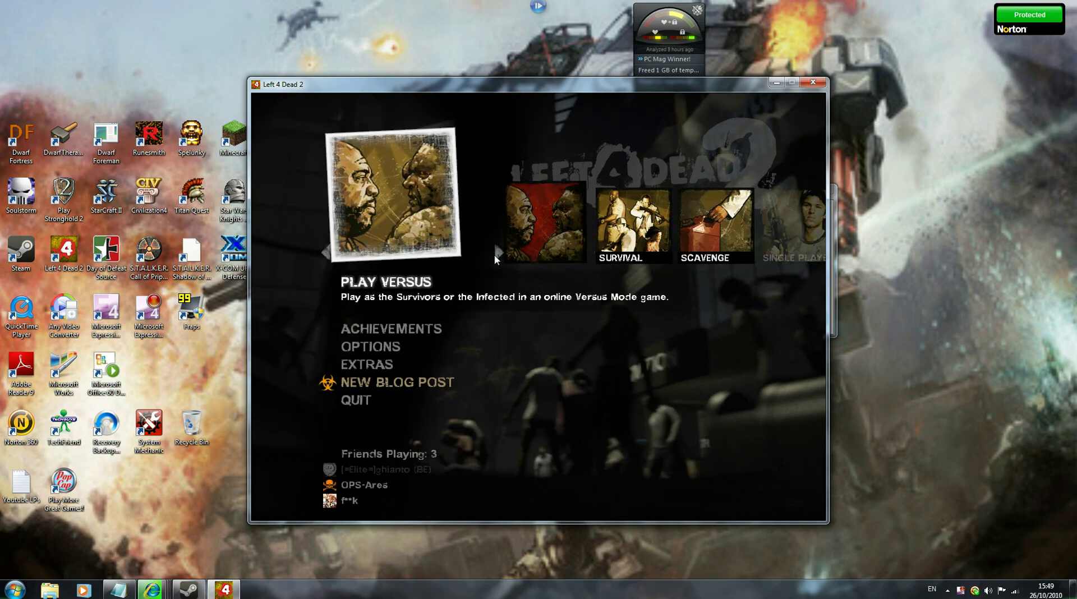
pyautogui.click(497, 253)
pyautogui.click(387, 281)
pyautogui.click(521, 295)
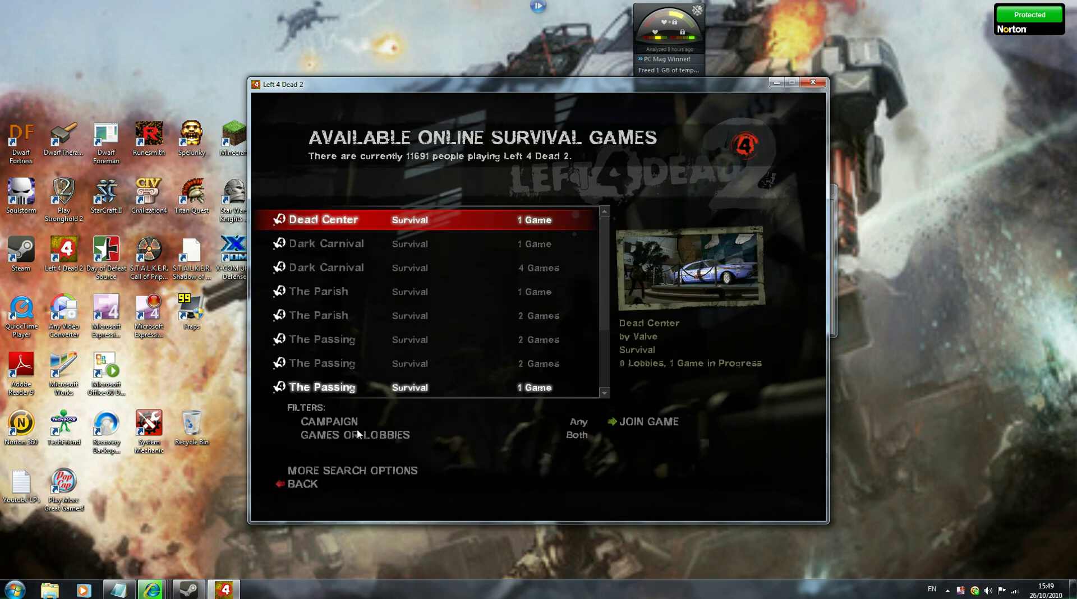
pyautogui.click(362, 469)
pyautogui.click(412, 299)
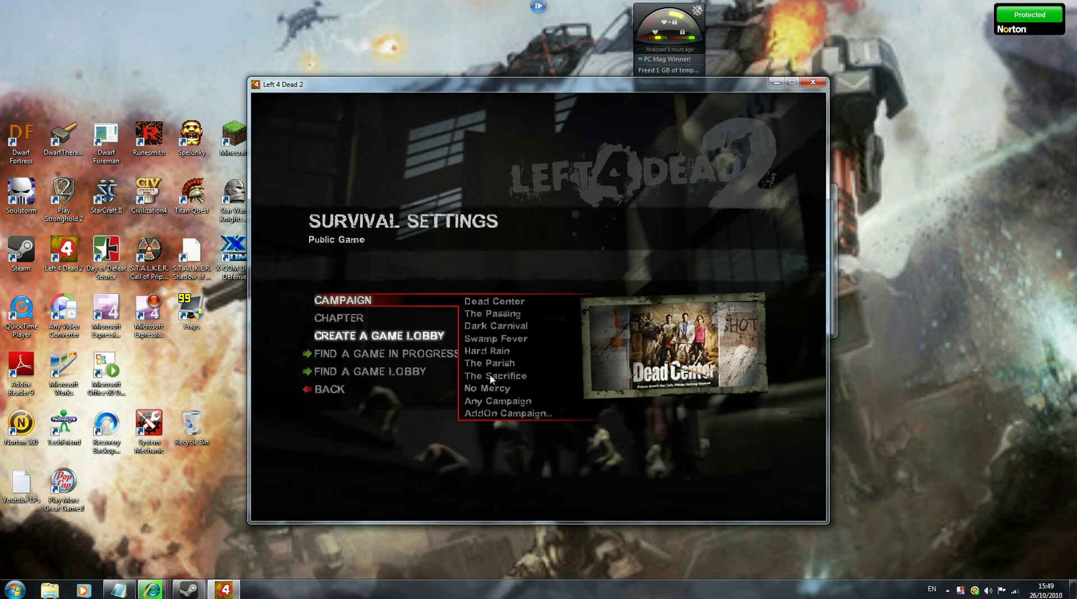
pyautogui.click(504, 413)
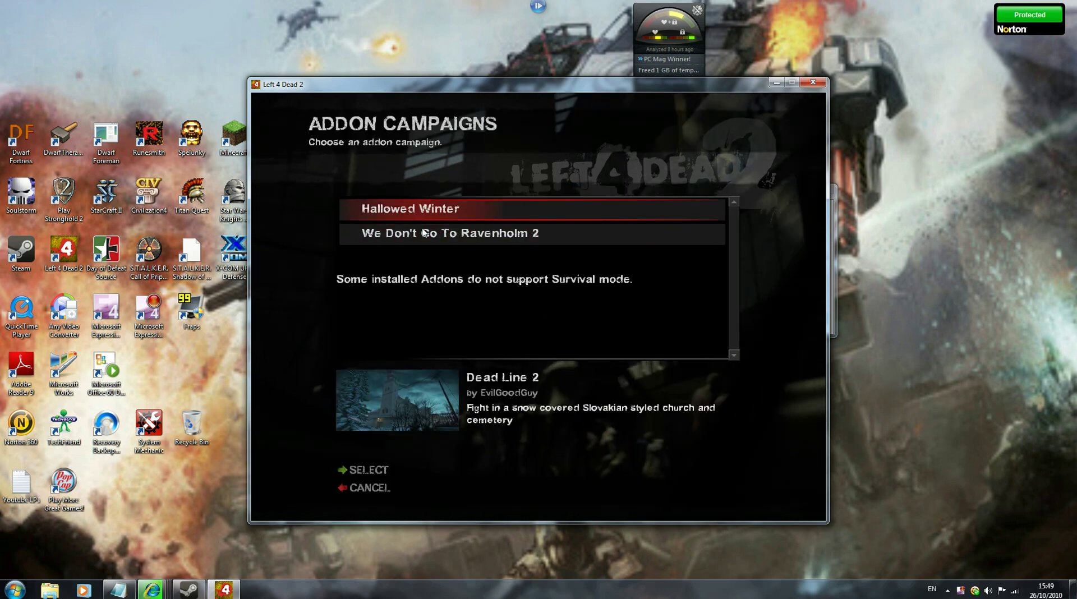
pyautogui.click(379, 487)
pyautogui.press('Escape')
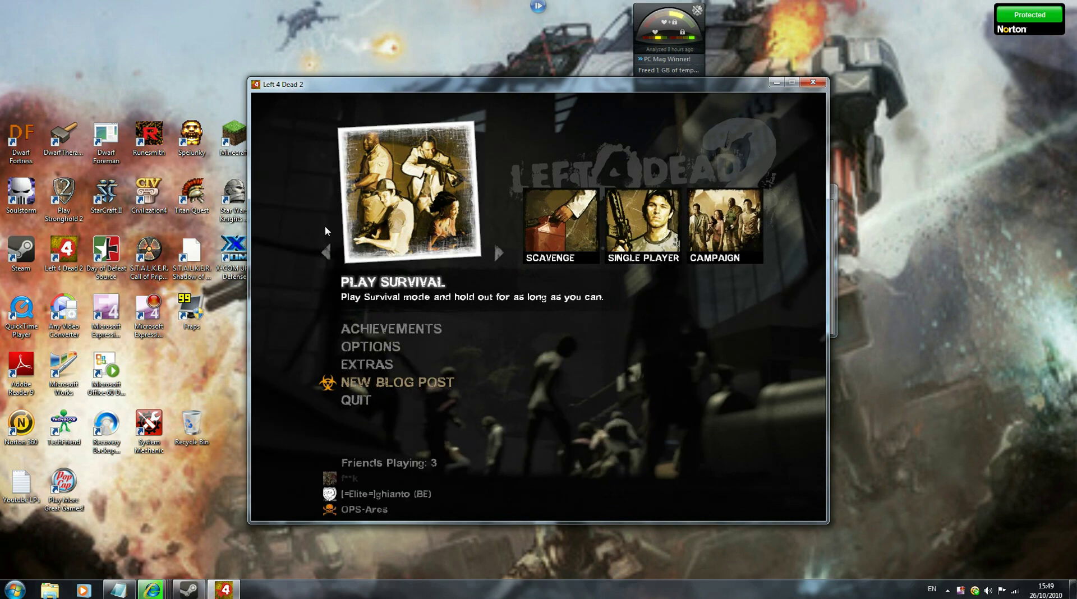
# - Open the list of add-on campaigns in the search settings for online Campaign games
pyautogui.click(325, 252)
pyautogui.click(325, 253)
pyautogui.click(325, 254)
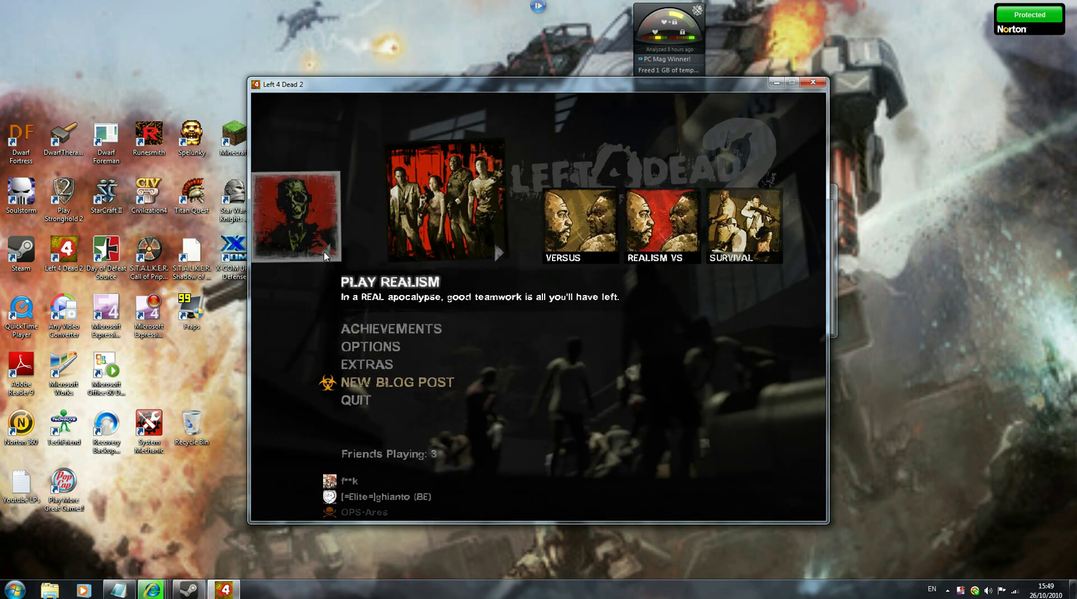
pyautogui.click(325, 254)
pyautogui.click(326, 253)
pyautogui.click(396, 281)
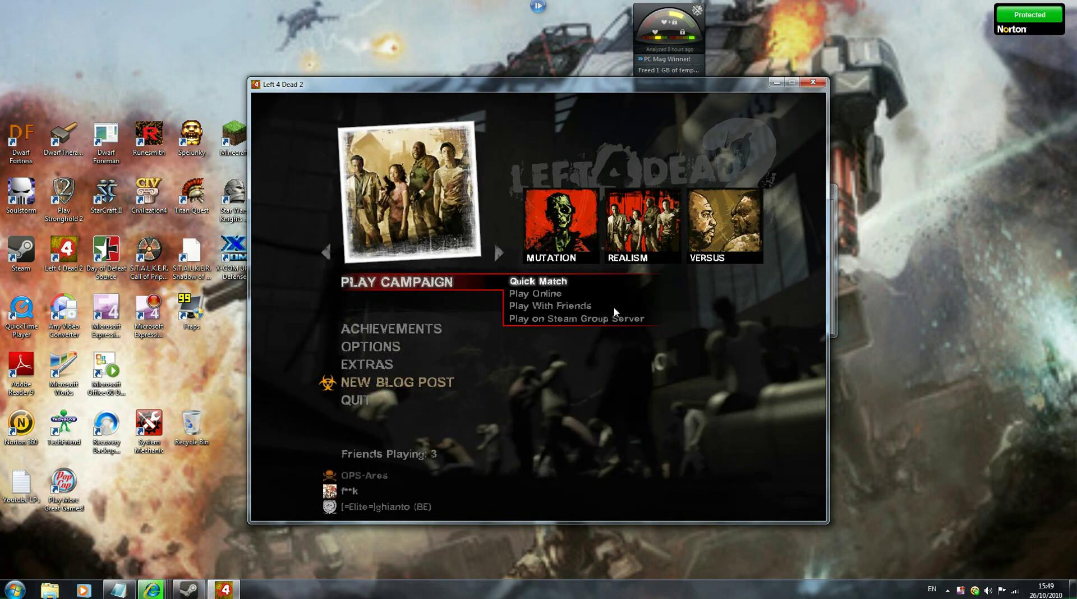
pyautogui.click(530, 293)
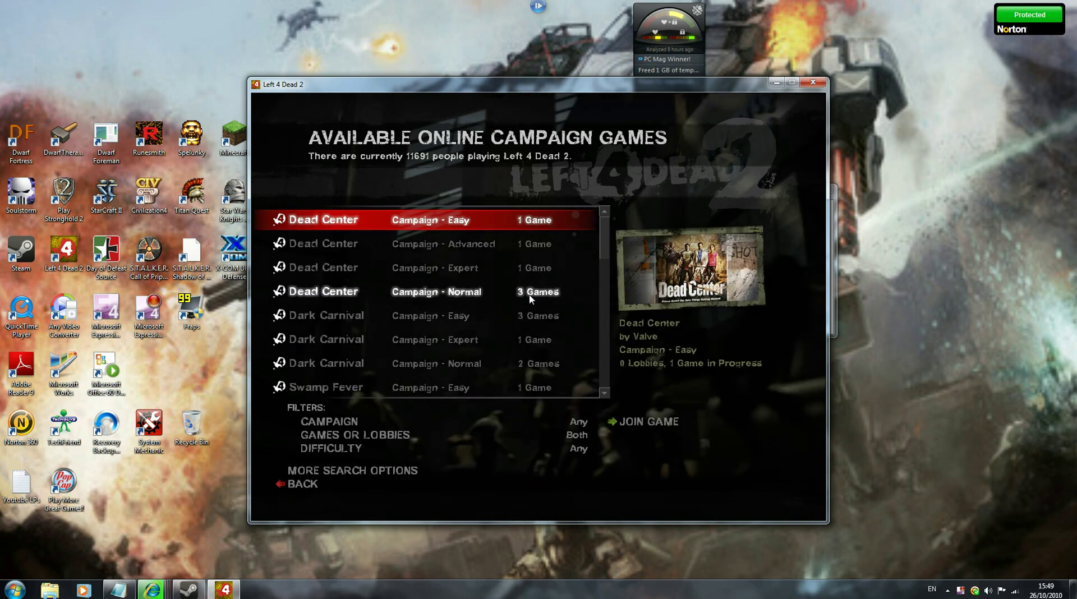
pyautogui.click(412, 476)
pyautogui.click(410, 300)
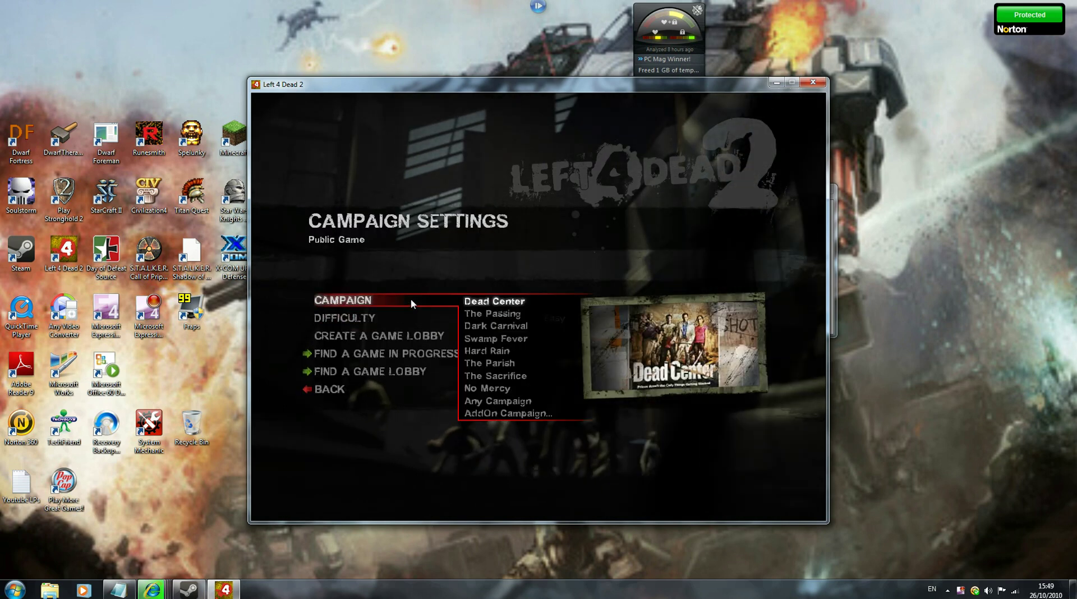
pyautogui.click(518, 420)
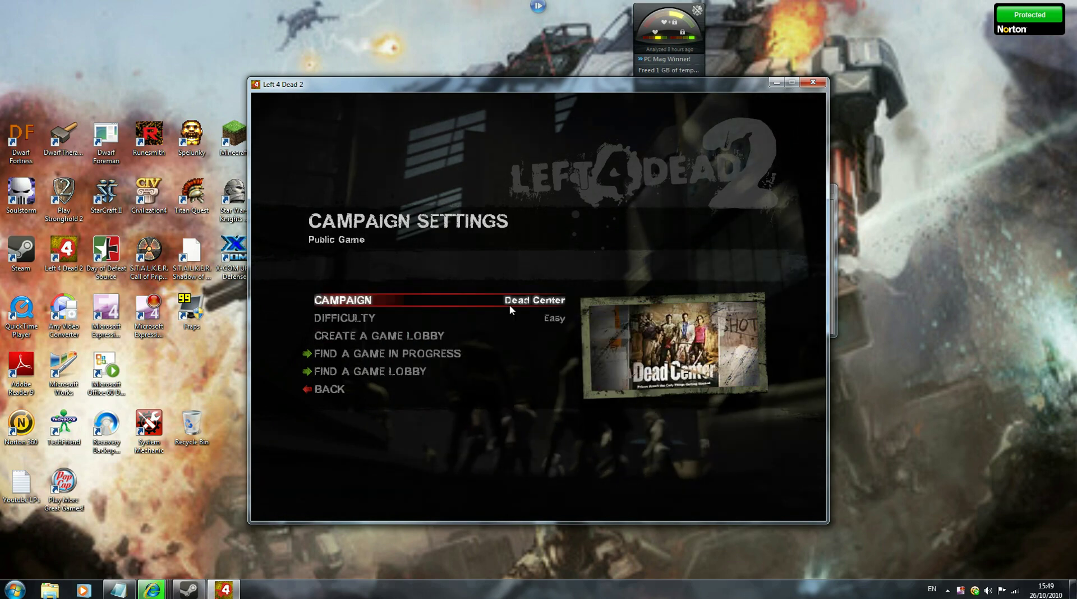
pyautogui.click(509, 303)
pyautogui.click(503, 411)
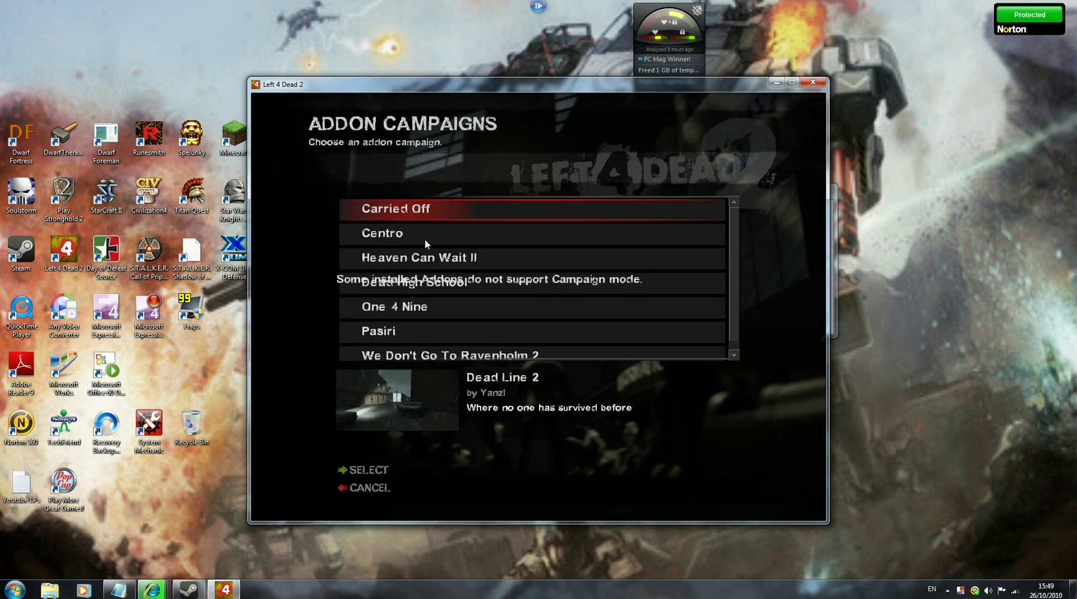
# - Preview several add-on campaigns, including One 4 Nine and Centro, and leave the list without choosing one
pyautogui.scroll(-1, 429, 250)
pyautogui.click(430, 305)
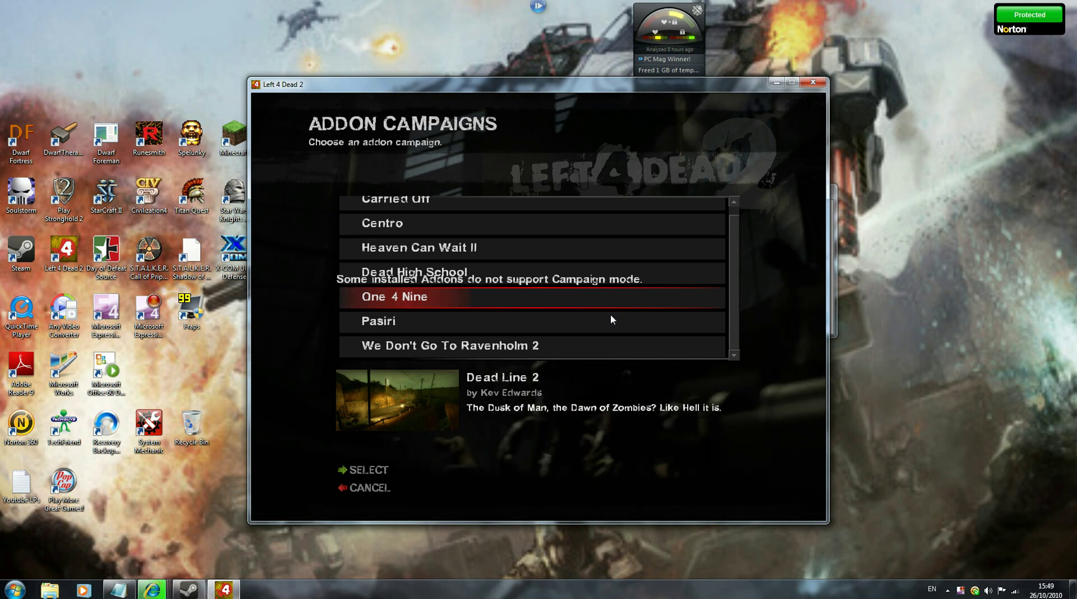
pyautogui.click(492, 268)
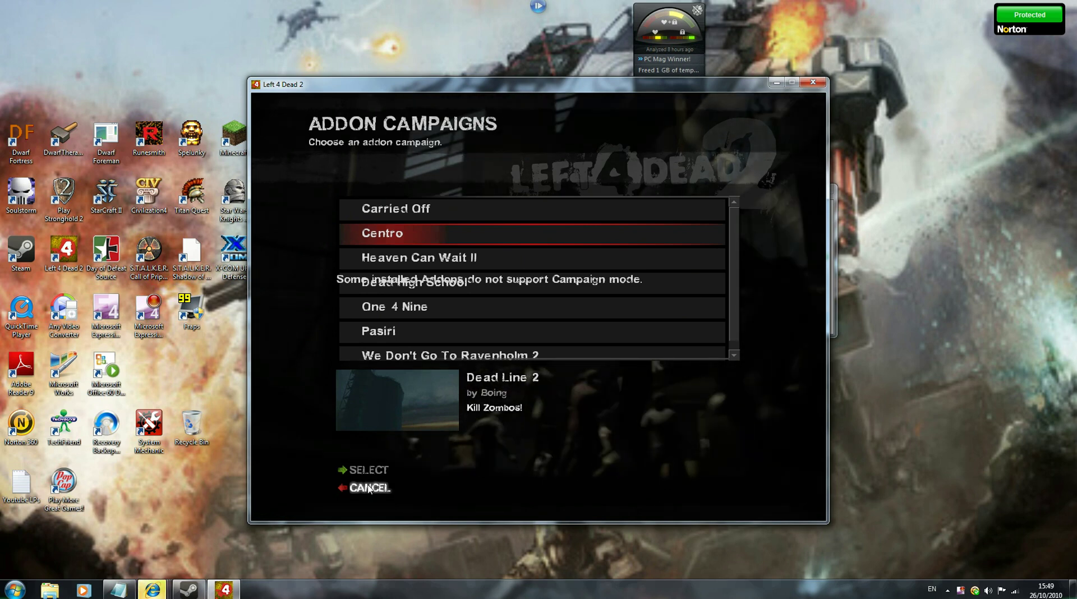
pyautogui.click(429, 312)
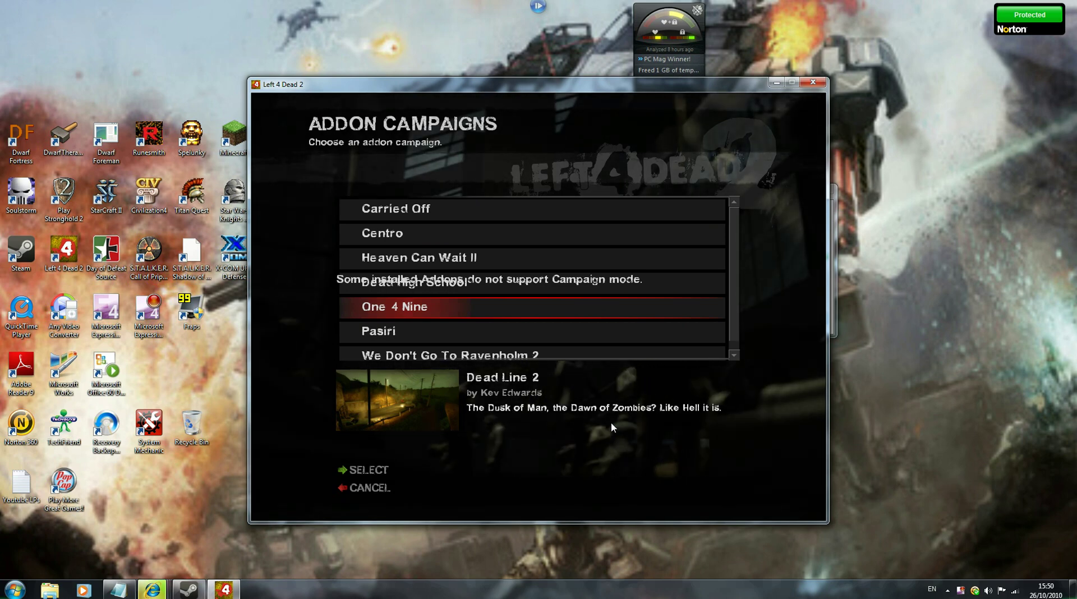
pyautogui.click(369, 488)
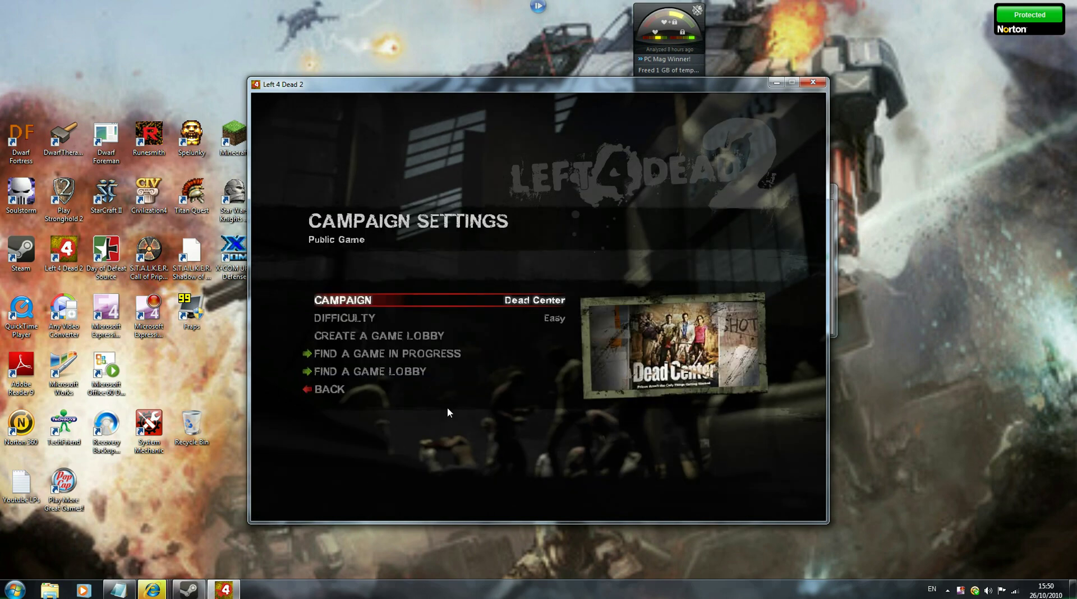
# - Leave the campaign settings and quit Left 4 Dead 2
pyautogui.click(358, 391)
pyautogui.click(357, 400)
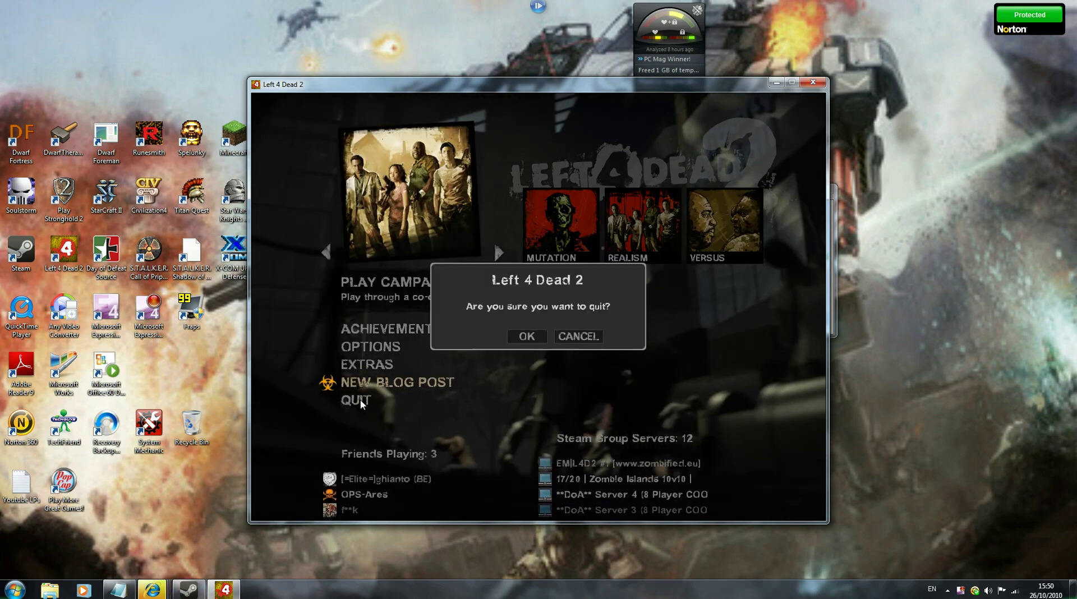
pyautogui.click(574, 334)
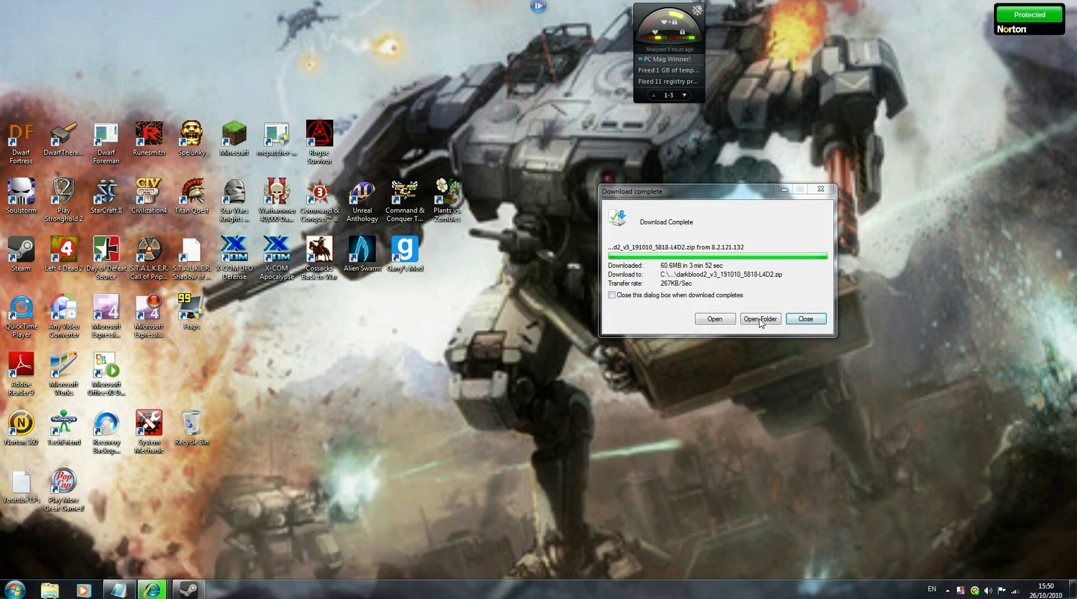
# - Open the folder of the finished download and cut the darkblood2_v3_191010_5818-L4D2 archive
pyautogui.click(761, 319)
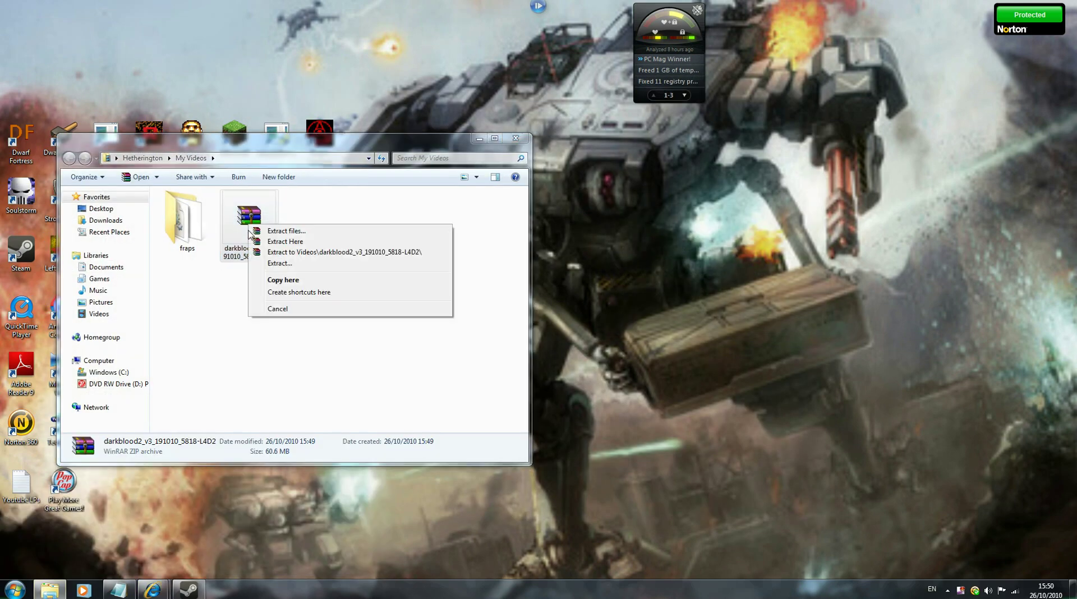
pyautogui.click(275, 202)
pyautogui.rightClick(245, 212)
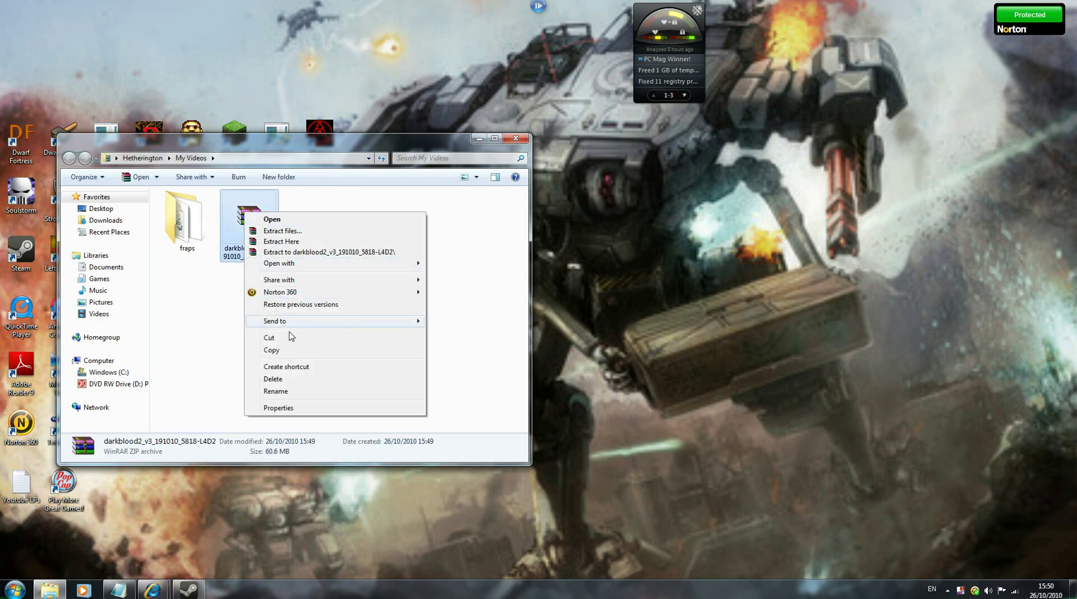
pyautogui.click(283, 349)
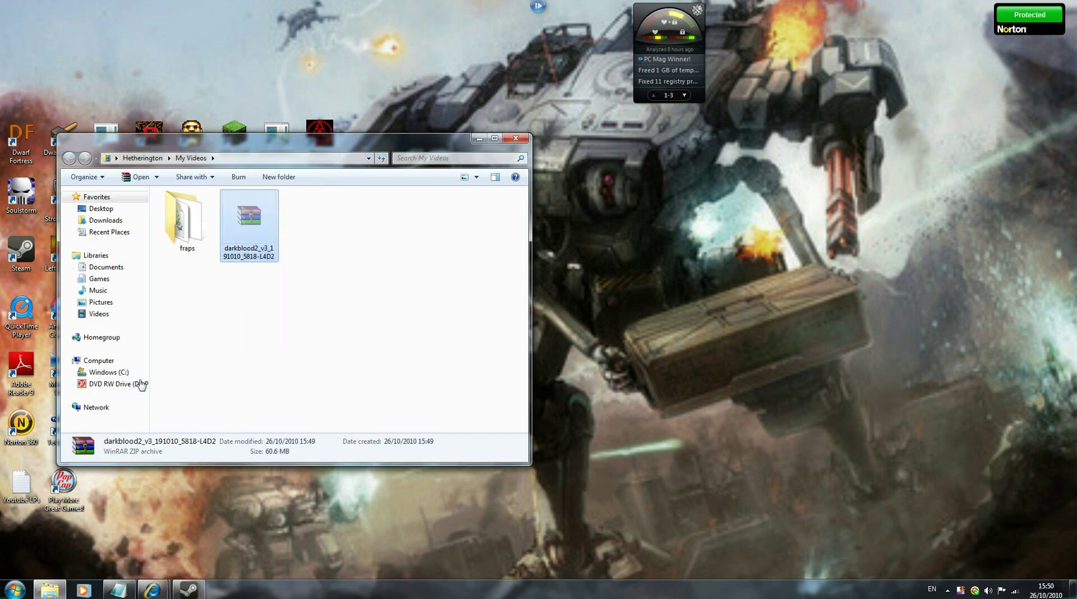
# - Browse drive C to the SteamApps folder inside Program Files (x86)\Steam
pyautogui.click(98, 373)
pyautogui.doubleClick(209, 267)
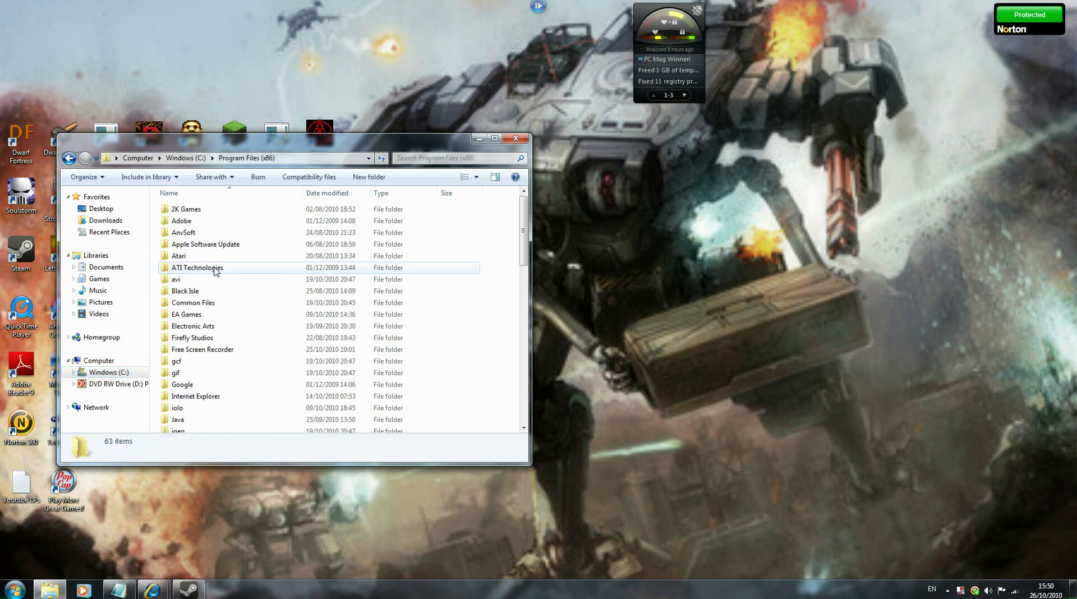
pyautogui.scroll(-10, 205, 347)
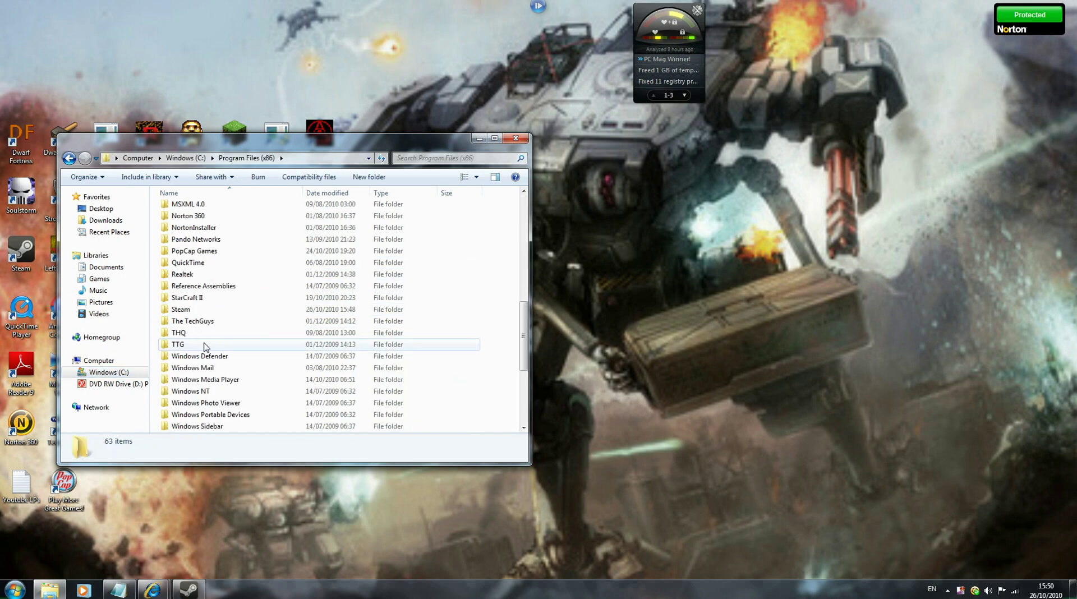
pyautogui.doubleClick(191, 310)
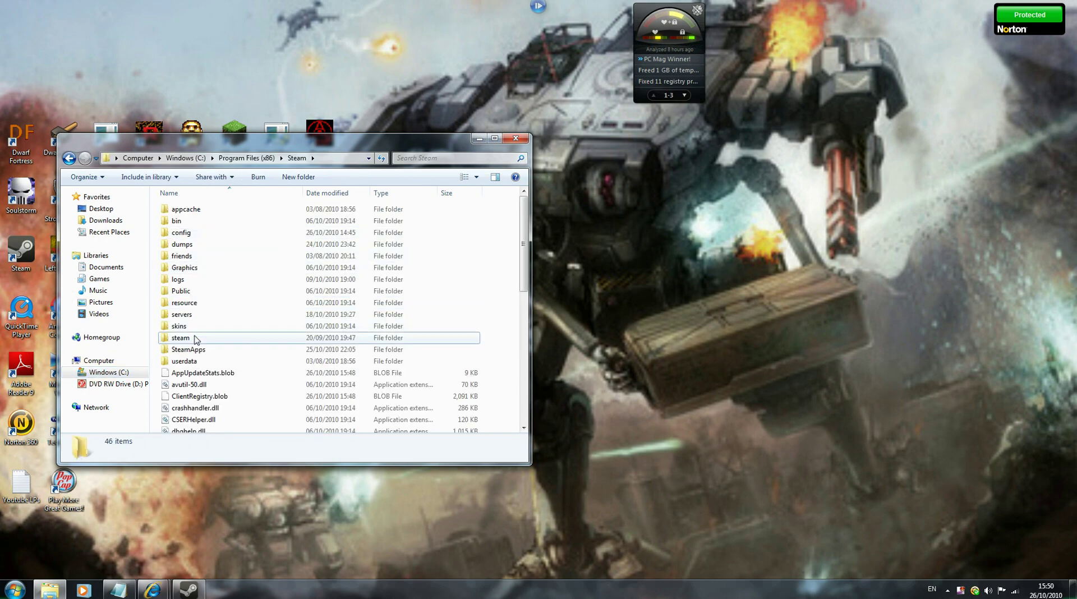
pyautogui.doubleClick(195, 339)
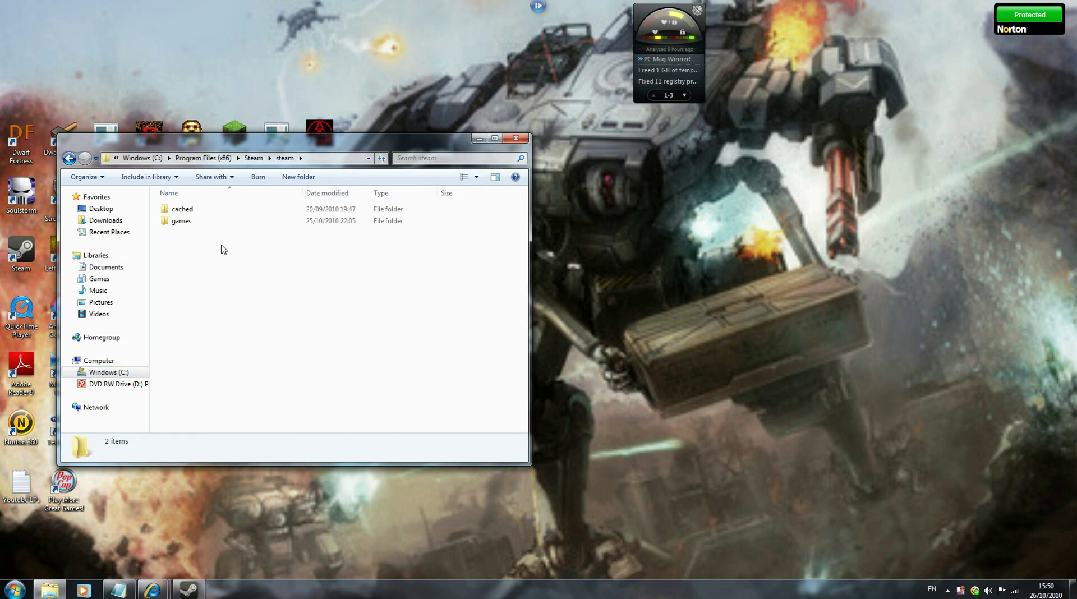
pyautogui.click(67, 158)
pyautogui.doubleClick(185, 351)
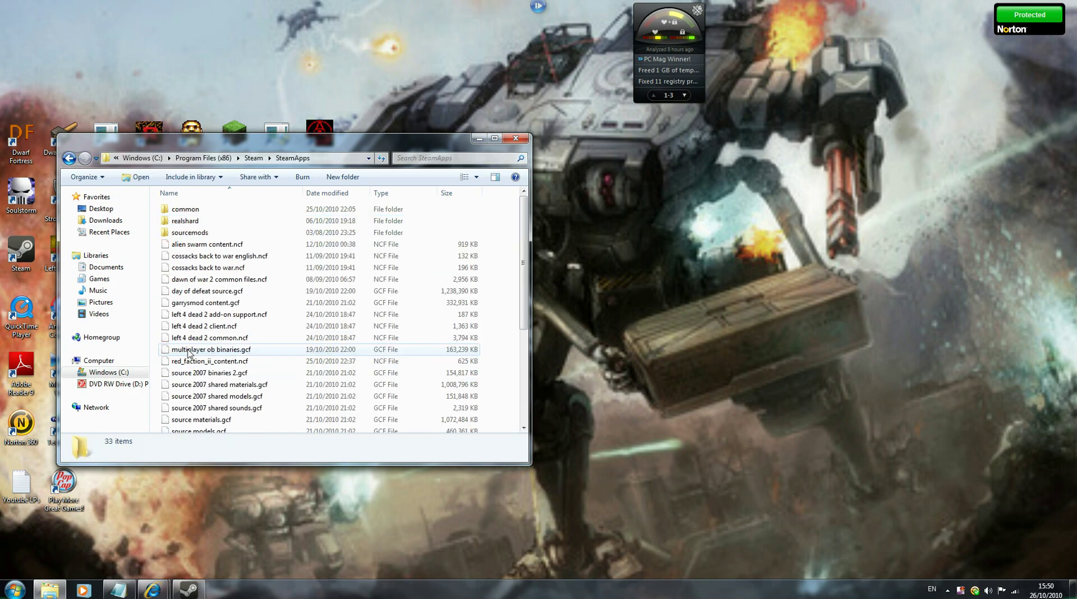
# - Paste the Dark Blood 2 archive into the common\left 4 dead 2\left4dead2\addons folder
pyautogui.doubleClick(188, 211)
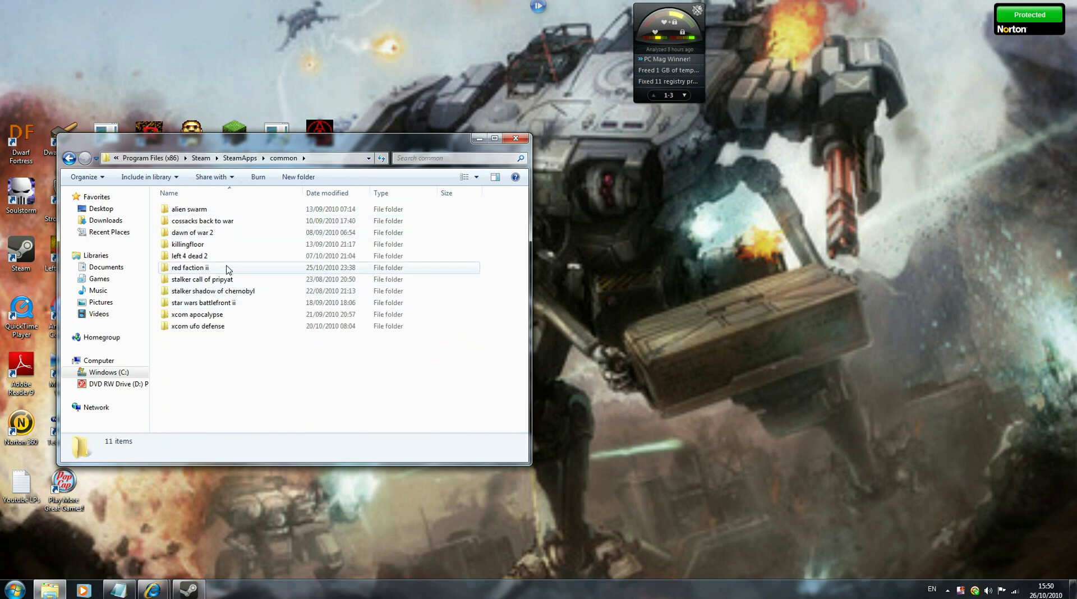
pyautogui.doubleClick(209, 256)
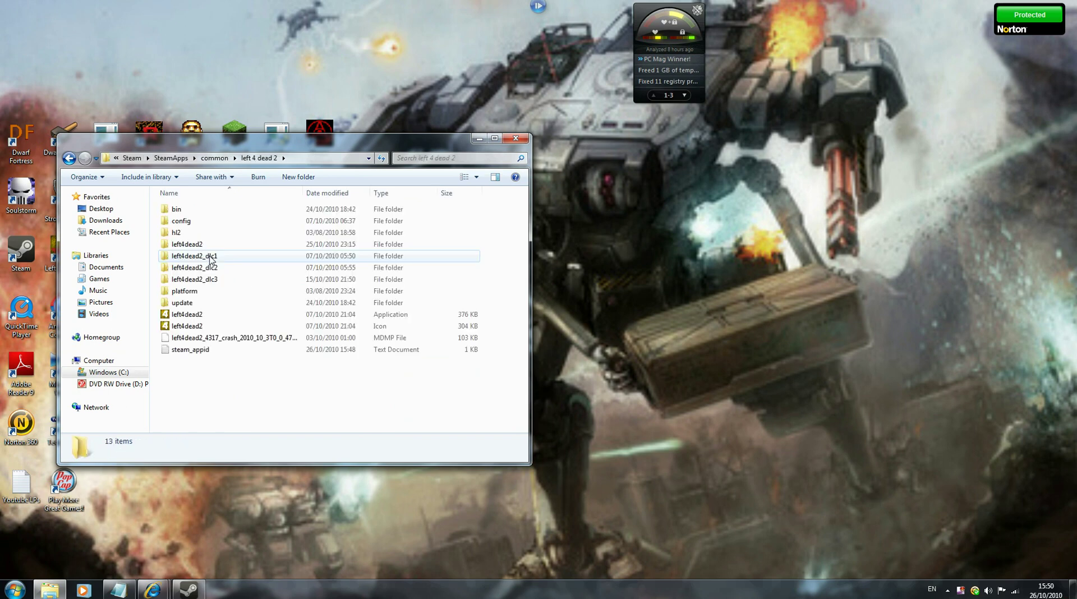
pyautogui.doubleClick(198, 245)
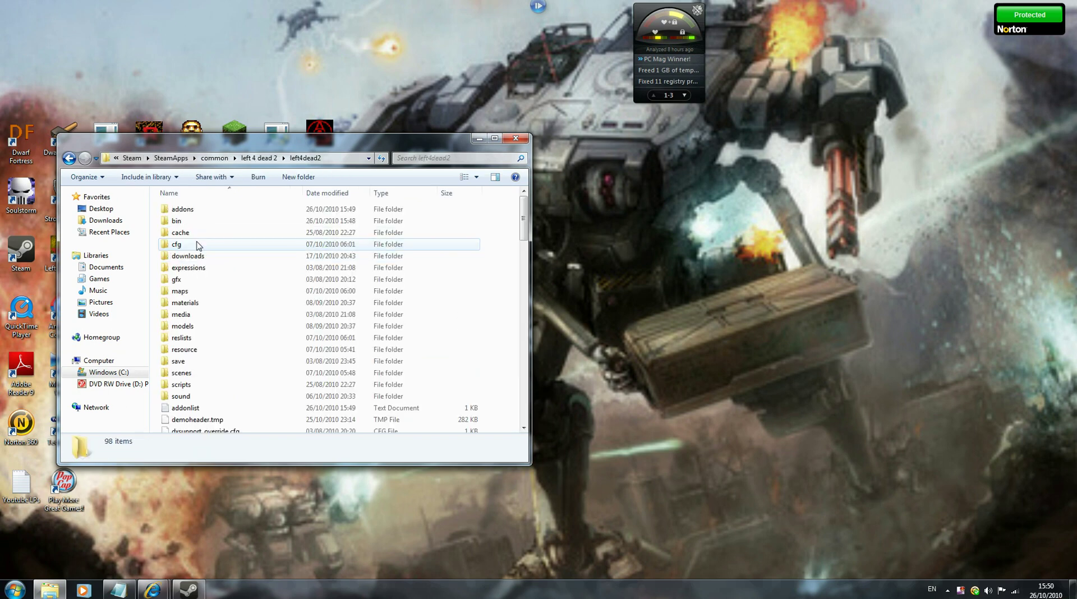
pyautogui.doubleClick(198, 213)
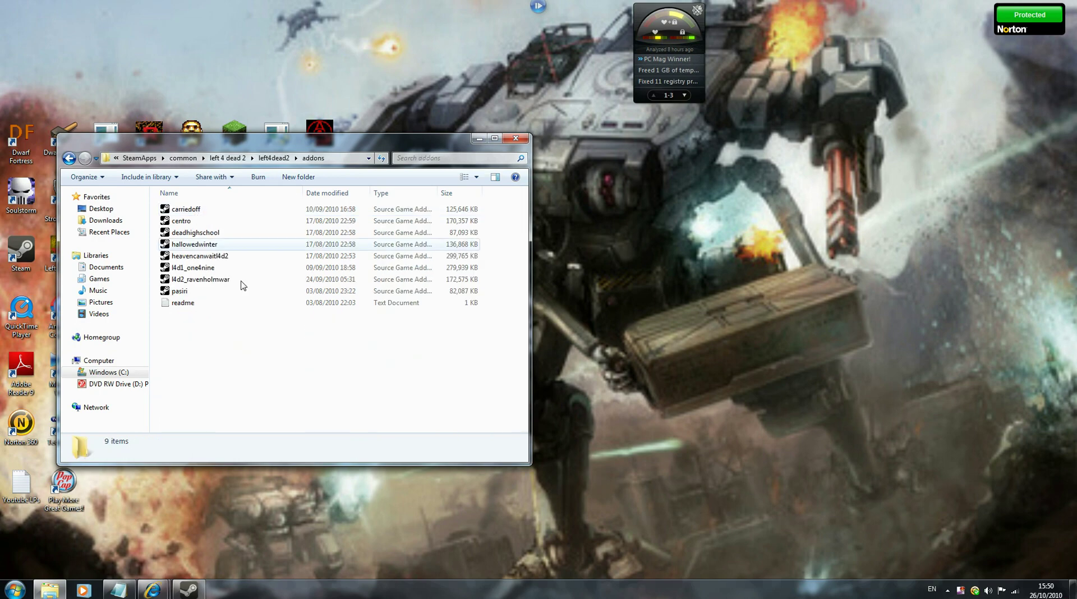
pyautogui.rightClick(238, 346)
pyautogui.click(268, 436)
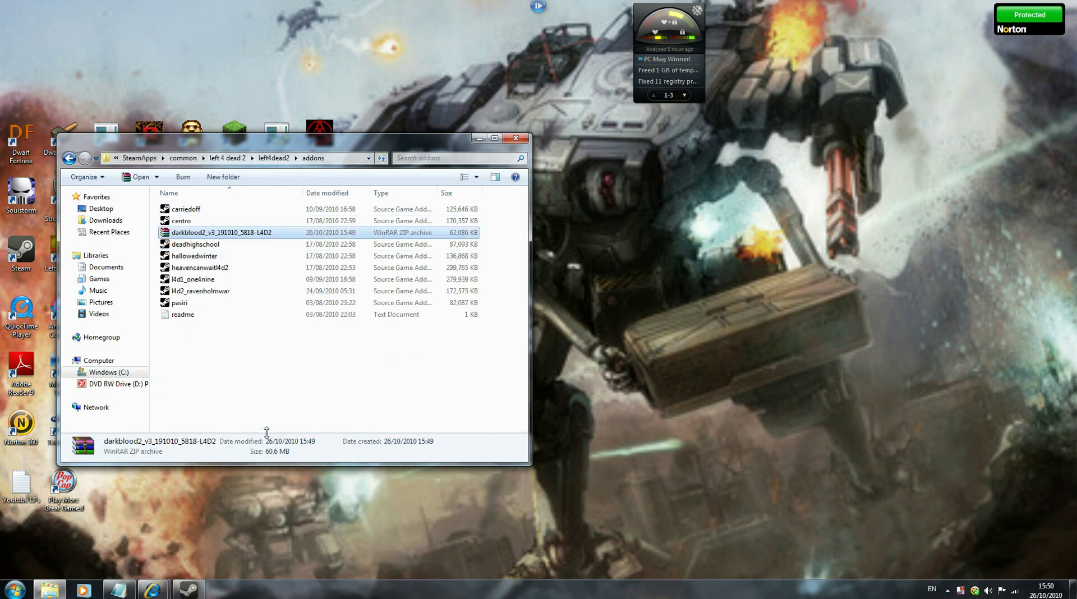
# - Extract darkblood2_v3.vpk from the archive into the addons folder without confirmation and close WinRAR
pyautogui.doubleClick(218, 235)
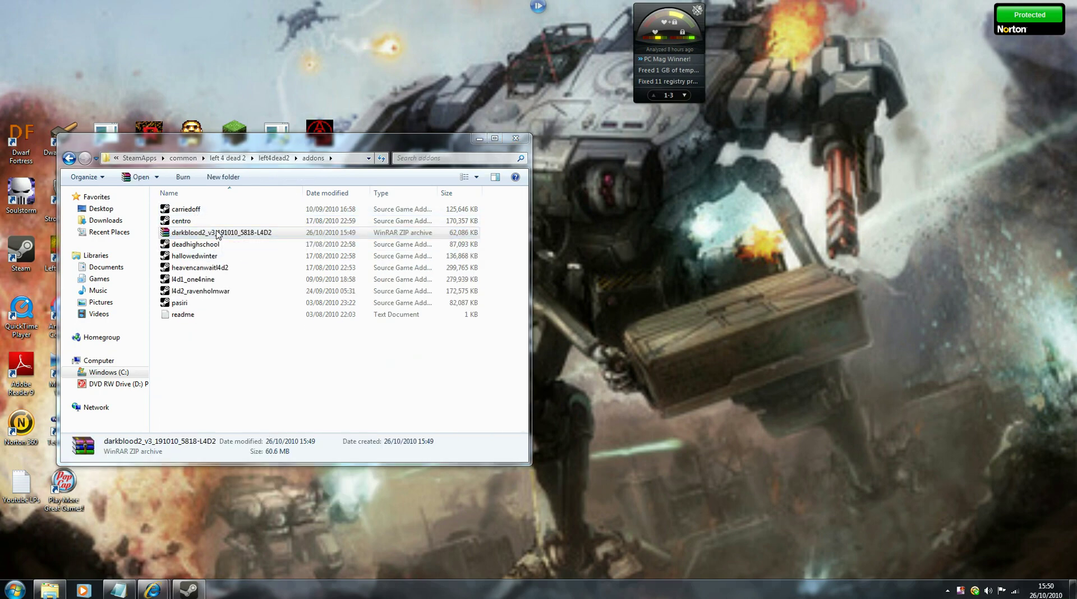
pyautogui.click(269, 209)
pyautogui.rightClick(266, 210)
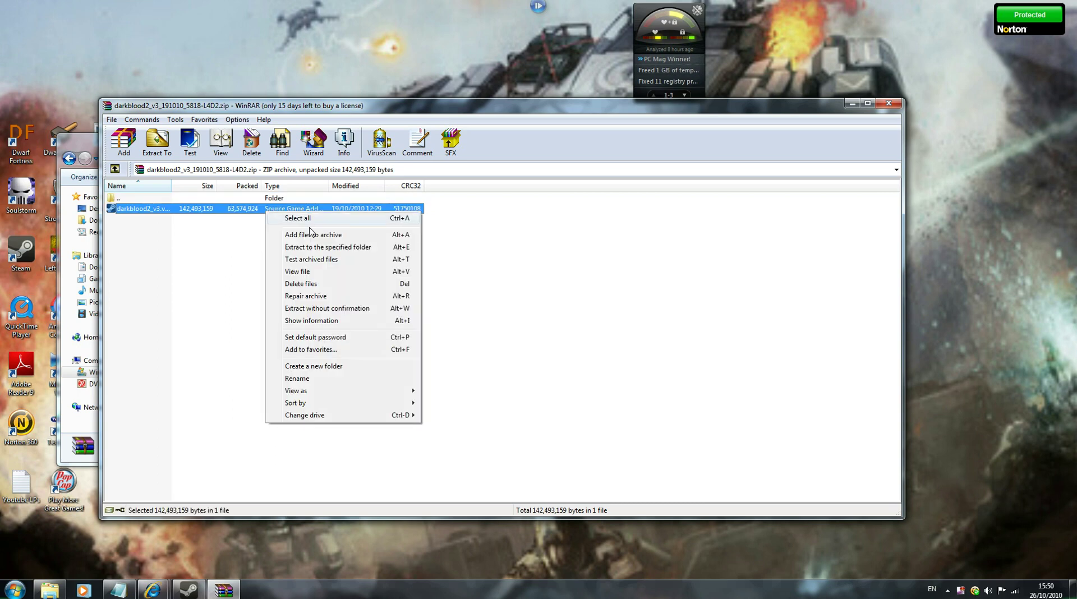
pyautogui.click(332, 308)
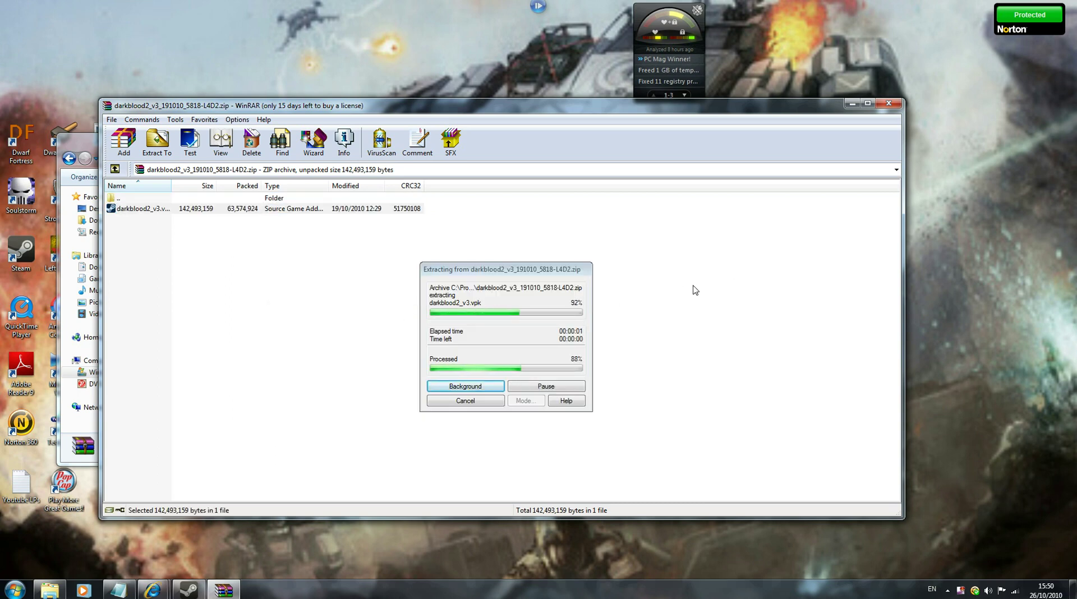
pyautogui.click(889, 105)
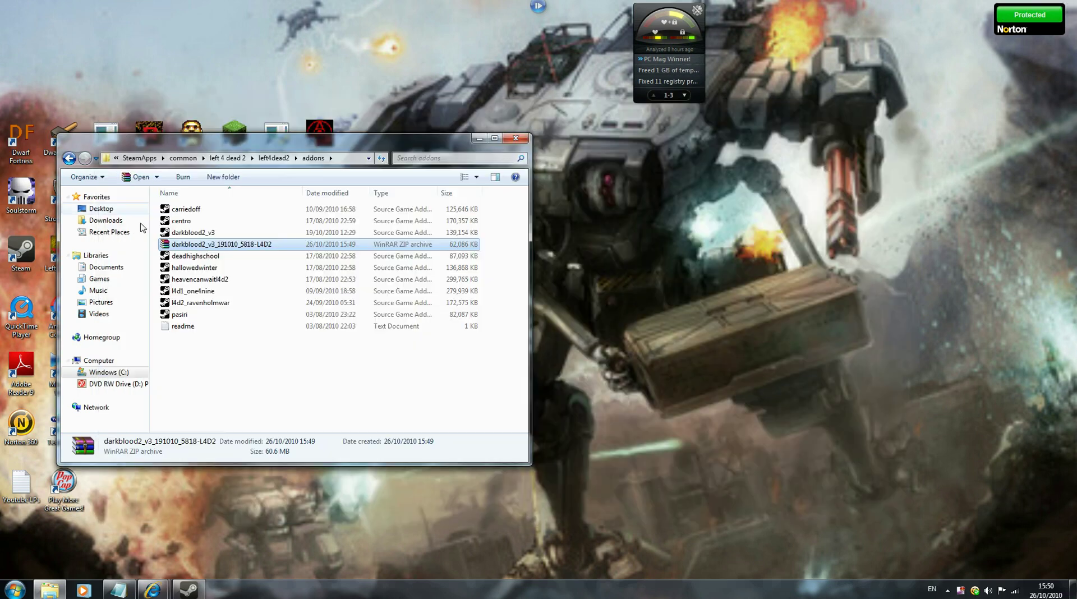
# - Delete the darkblood2_v3_191010_5818-L4D2 ZIP archive from the addons folder
pyautogui.rightClick(217, 249)
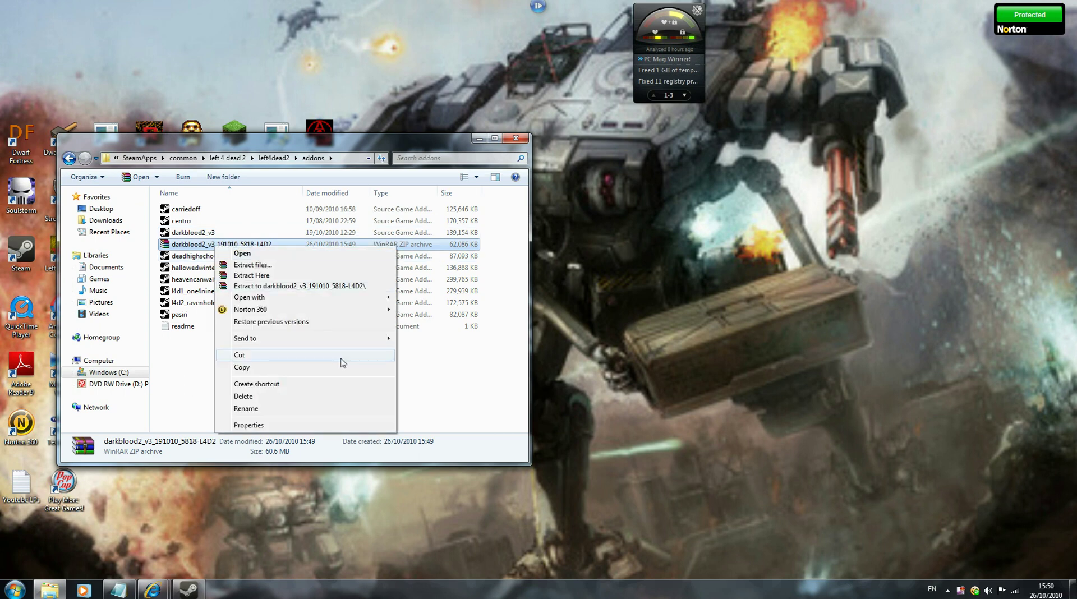
pyautogui.click(277, 395)
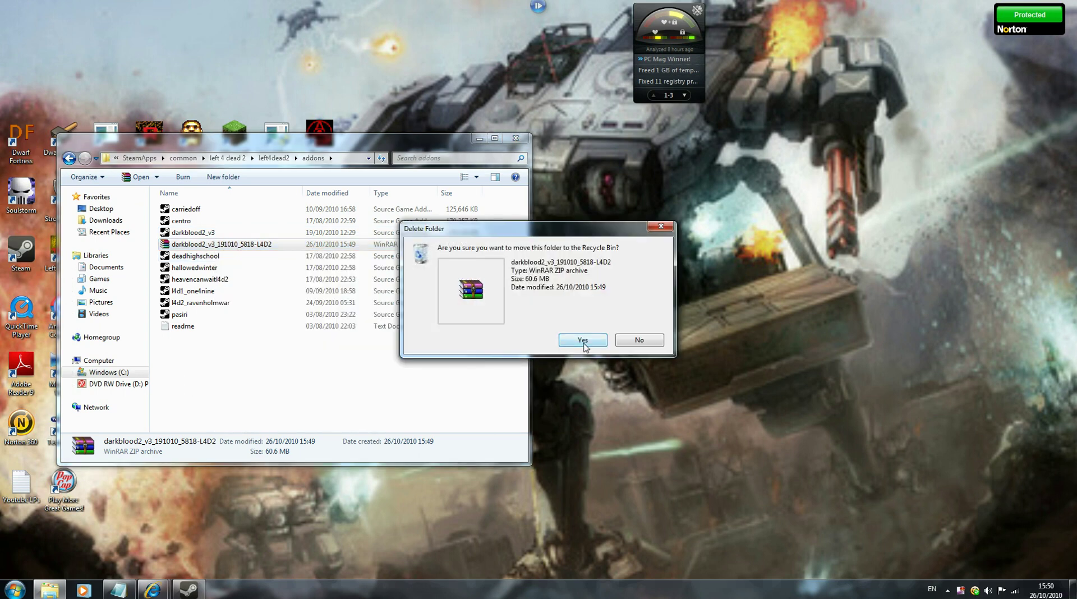
pyautogui.click(582, 340)
# - Install the add-on by running darkblood2_v3 in the addons folder, and close the folder window
pyautogui.click(271, 233)
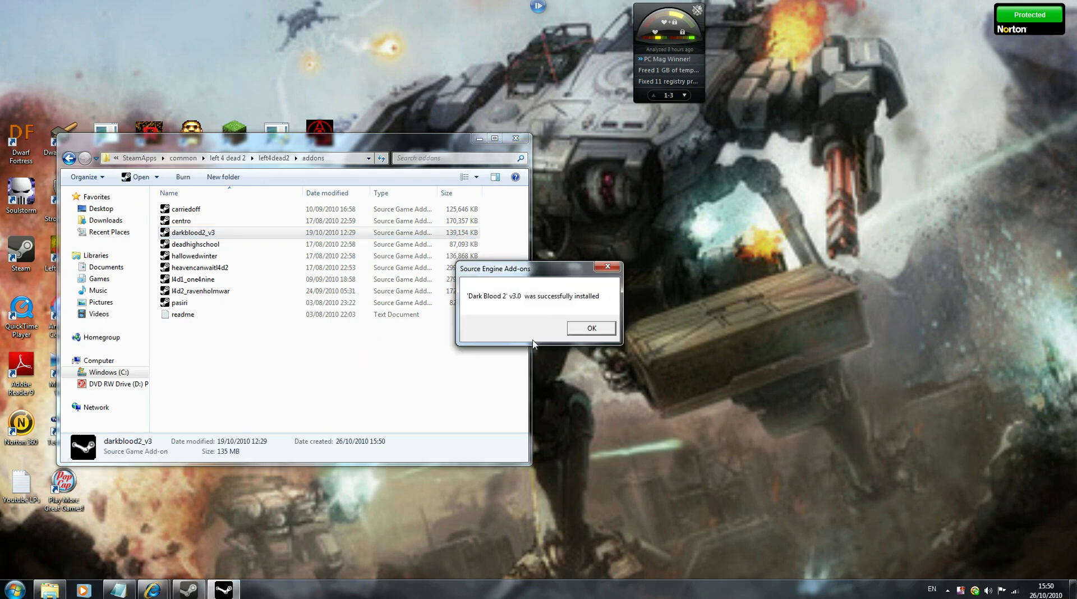
pyautogui.click(599, 330)
pyautogui.click(516, 138)
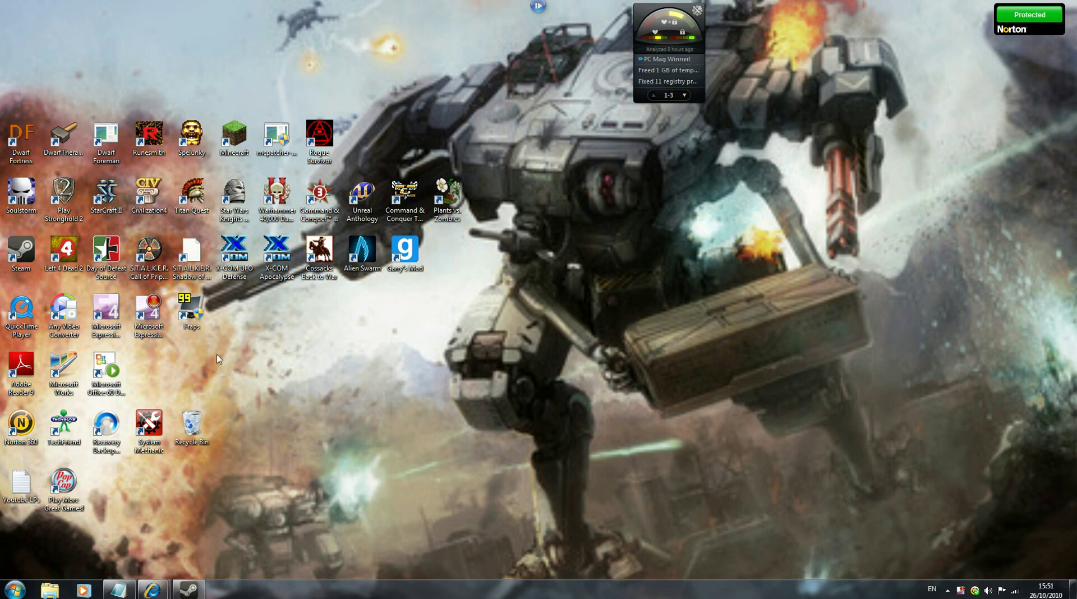